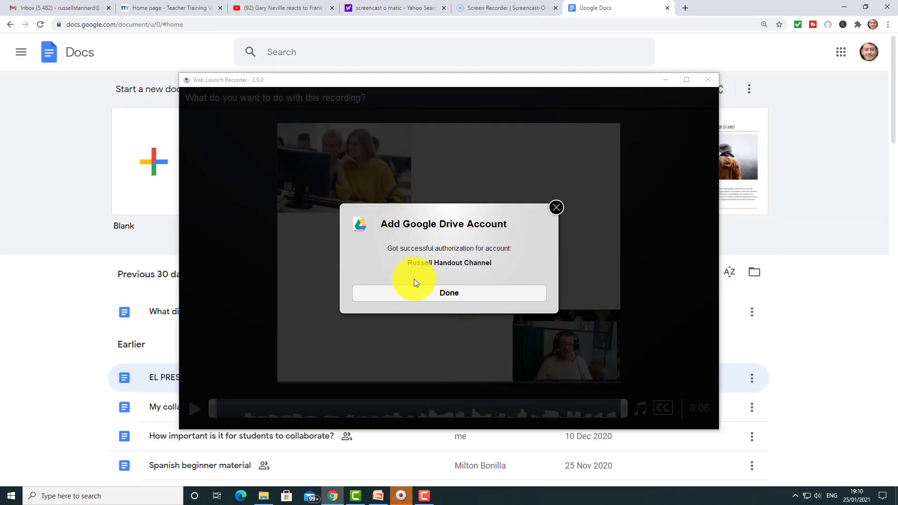
# Step: Connect the Google Drive account, set sharing to Anyone with link, and publish the recording
pyautogui.click(448, 294)
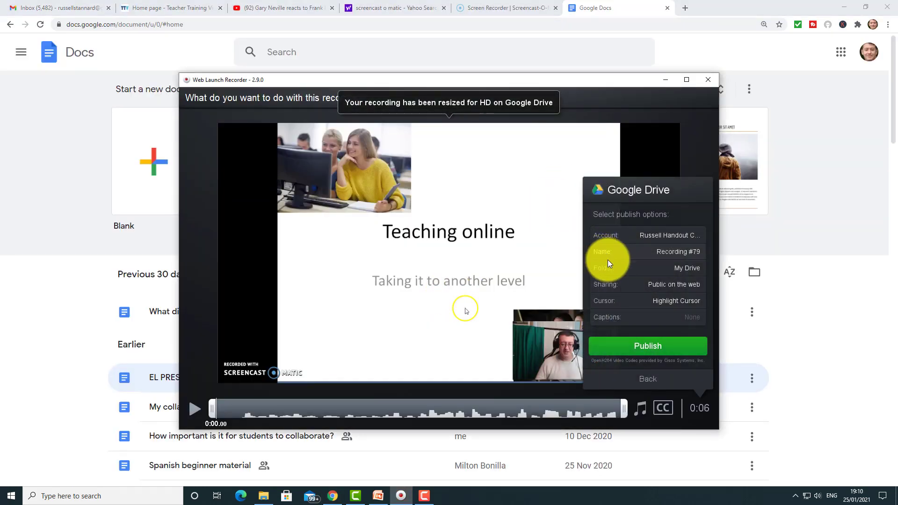
pyautogui.click(608, 252)
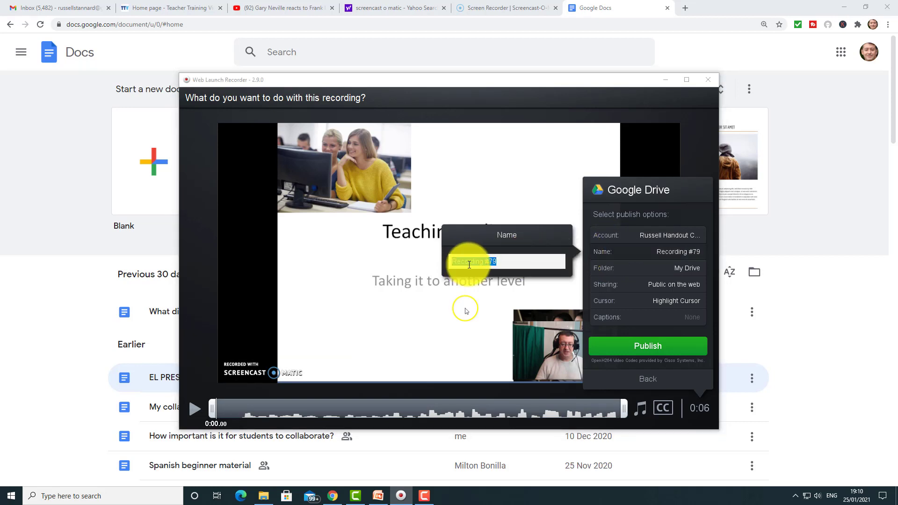
pyautogui.click(607, 267)
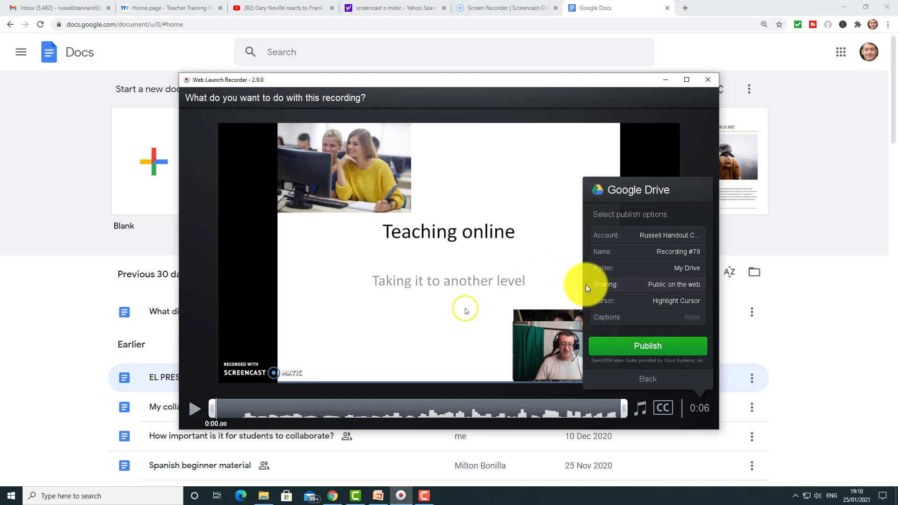
pyautogui.click(607, 284)
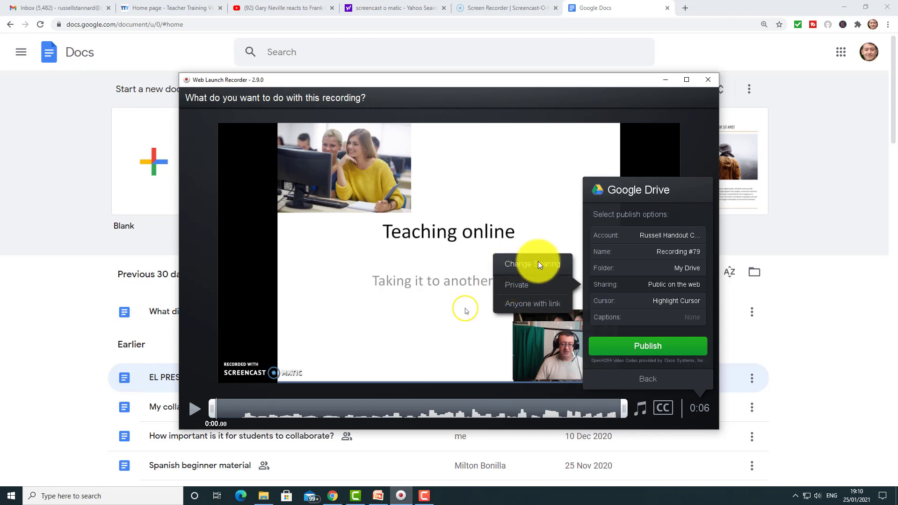
pyautogui.click(515, 304)
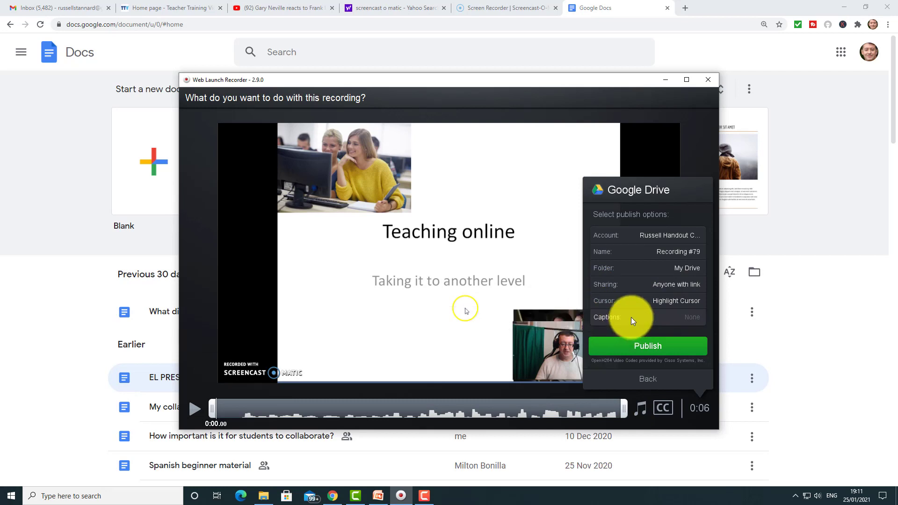
pyautogui.click(641, 347)
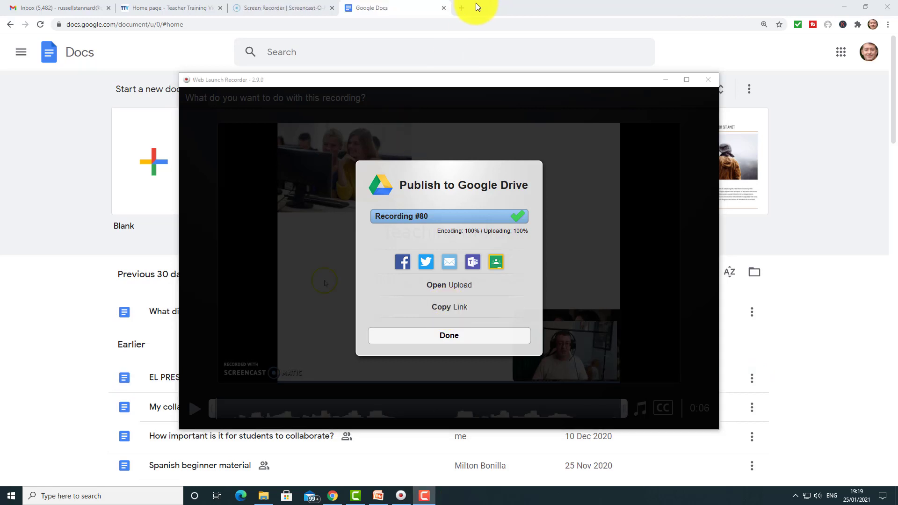
# Step: Paste the copied Google Drive link into a new Chrome tab and load it
pyautogui.click(463, 9)
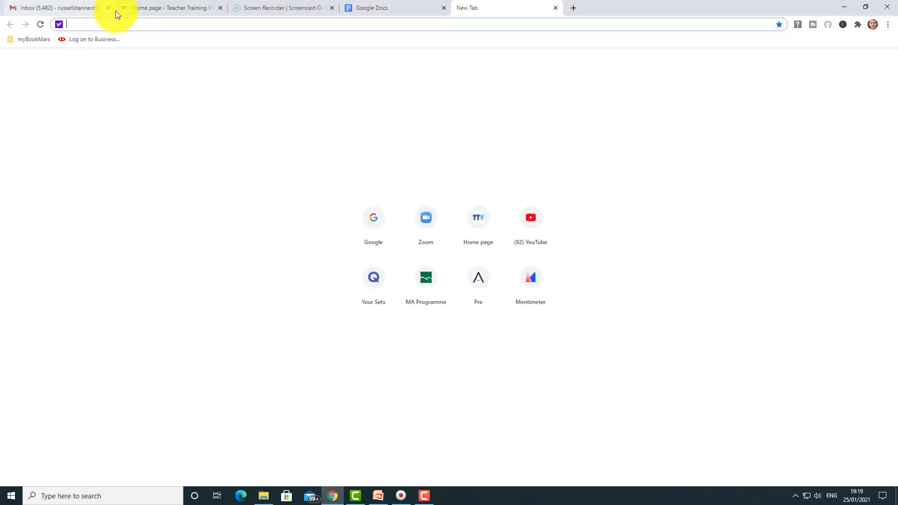
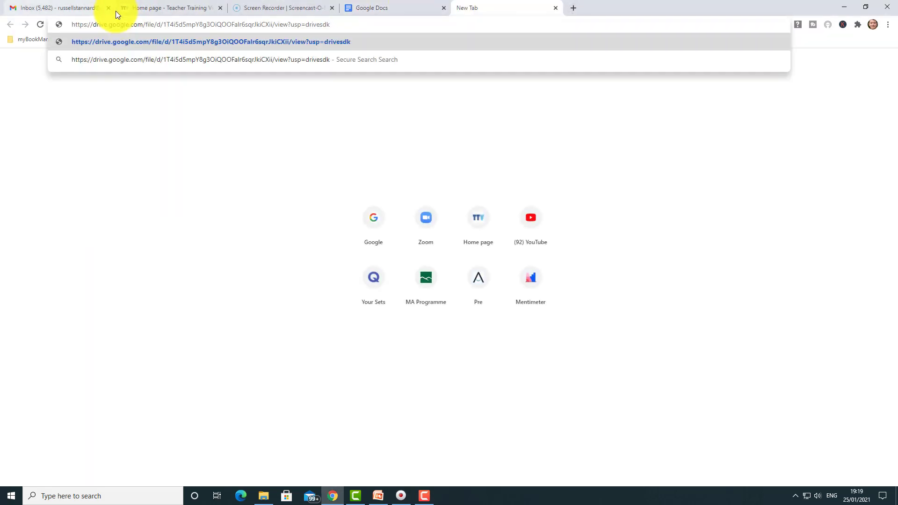
pyautogui.press('Return')
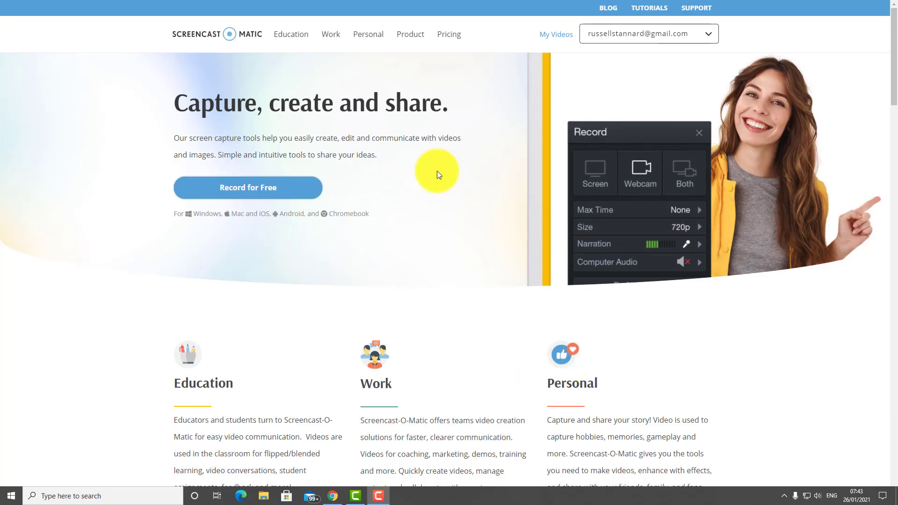
# Step: Go to My Videos on the Screencast-O-Matic website
pyautogui.click(556, 38)
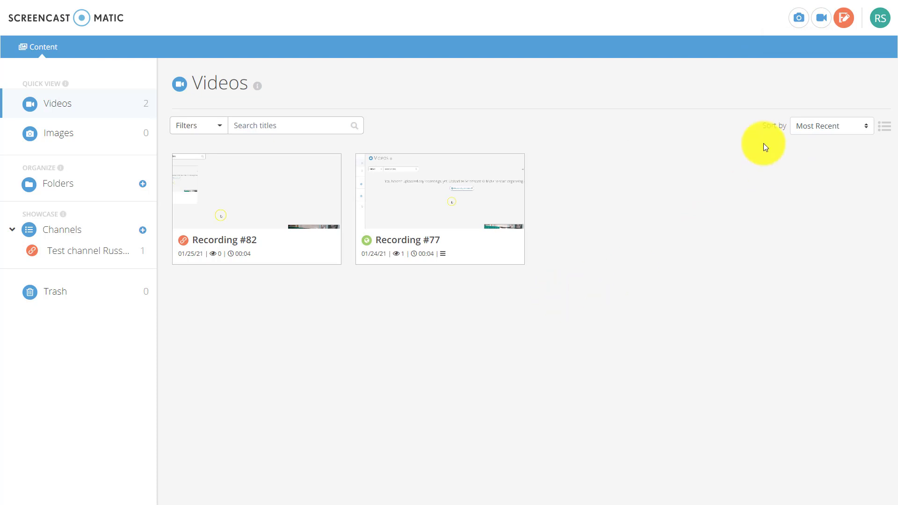
# Step: Launch the screen recorder from the website, then exit full screen and minimise Chrome
pyautogui.click(823, 19)
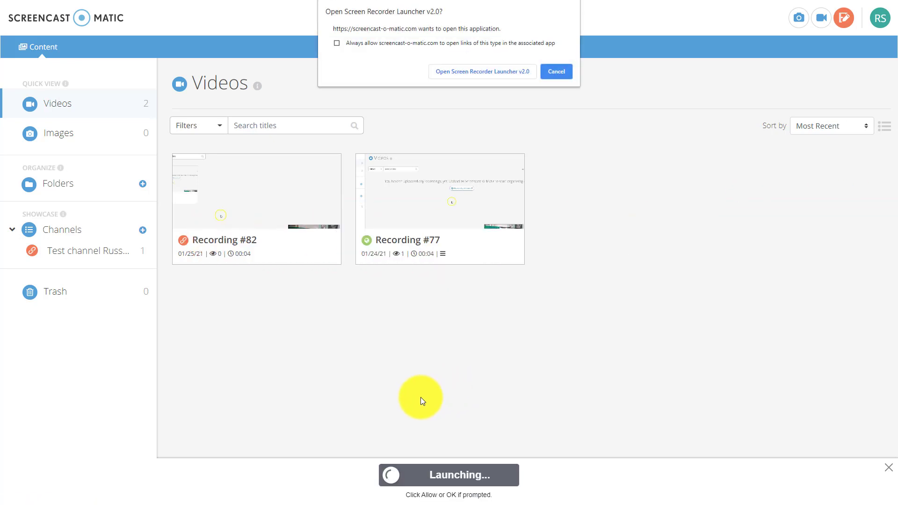
pyautogui.click(465, 73)
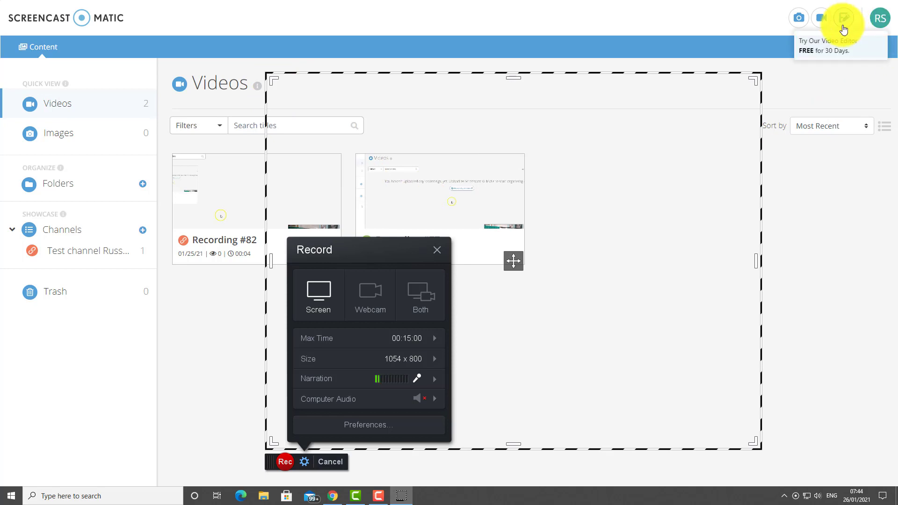
pyautogui.press('F11')
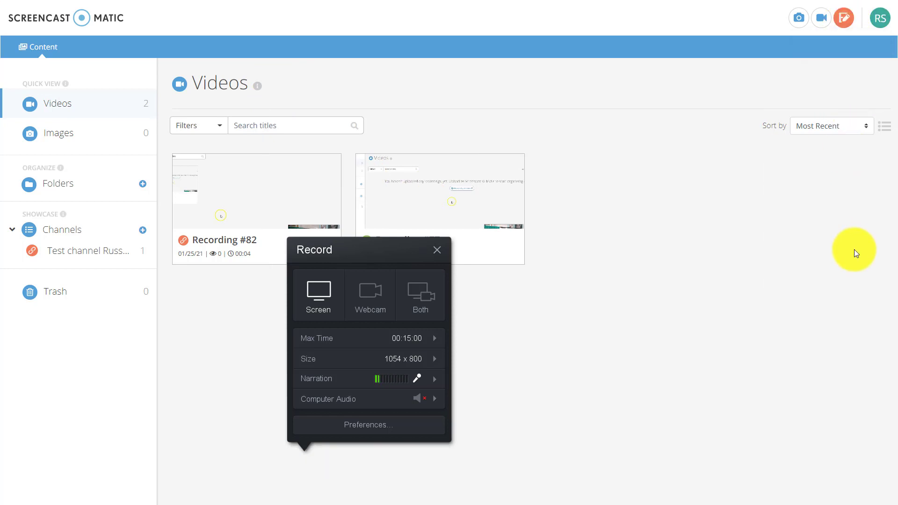
pyautogui.click(845, 6)
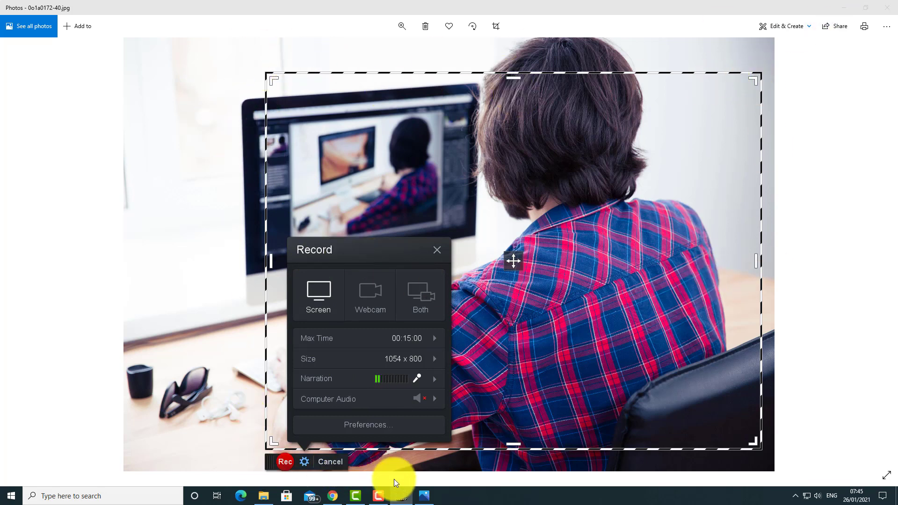
# Step: Close the settings panel and stretch the capture frame to fit the photo
pyautogui.click(403, 497)
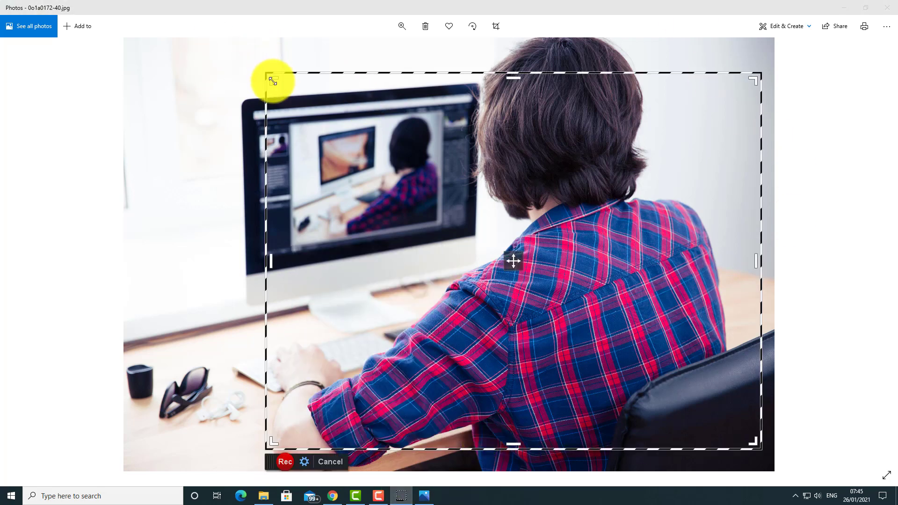
pyautogui.moveTo(272, 78); pyautogui.dragTo(123, 43)
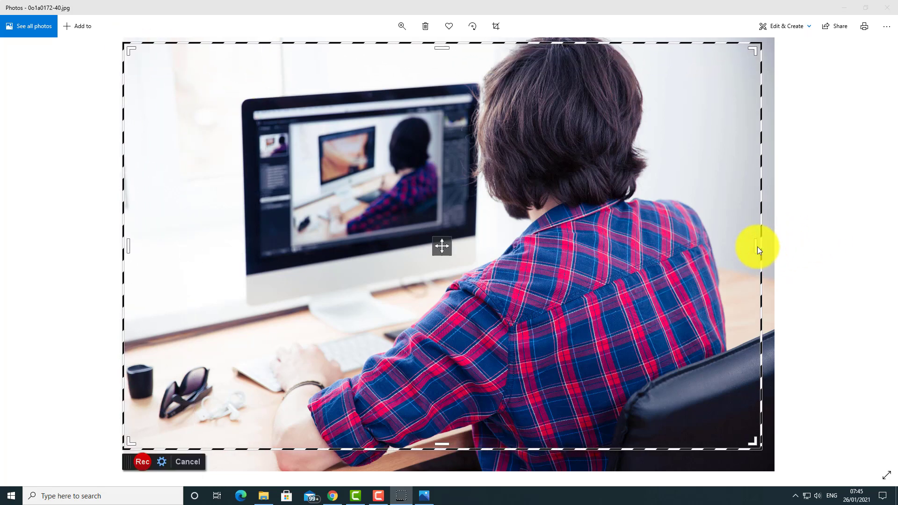
pyautogui.moveTo(756, 246); pyautogui.dragTo(771, 248)
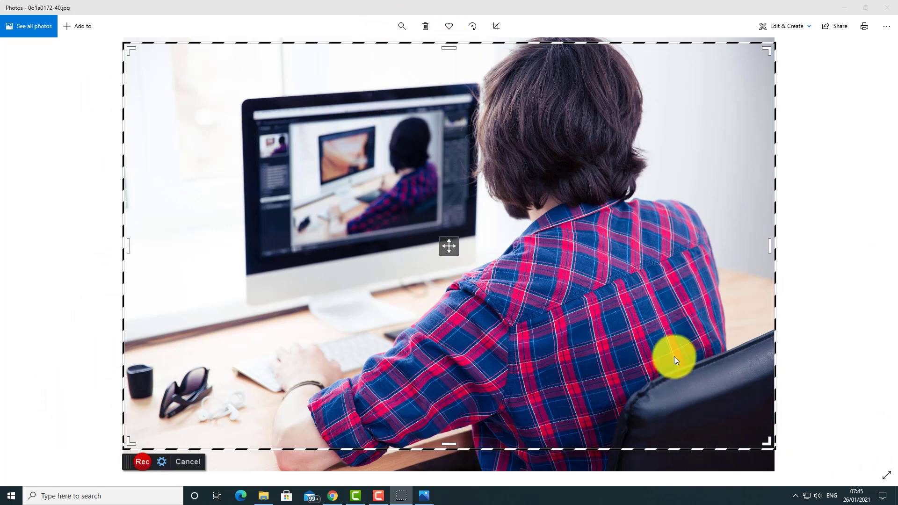
# Step: Record three photos, pausing to advance between them, ending on the computer mouse, then finish
pyautogui.click(142, 464)
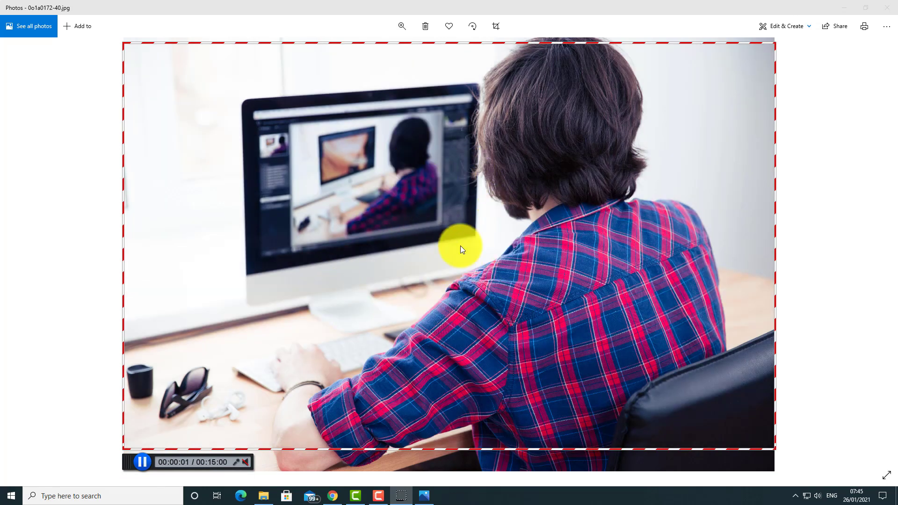
pyautogui.click(142, 462)
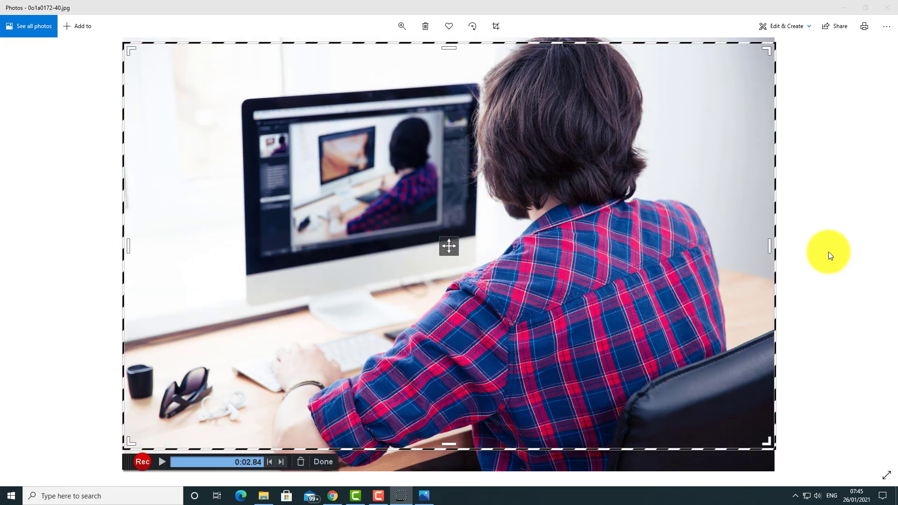
pyautogui.click(880, 256)
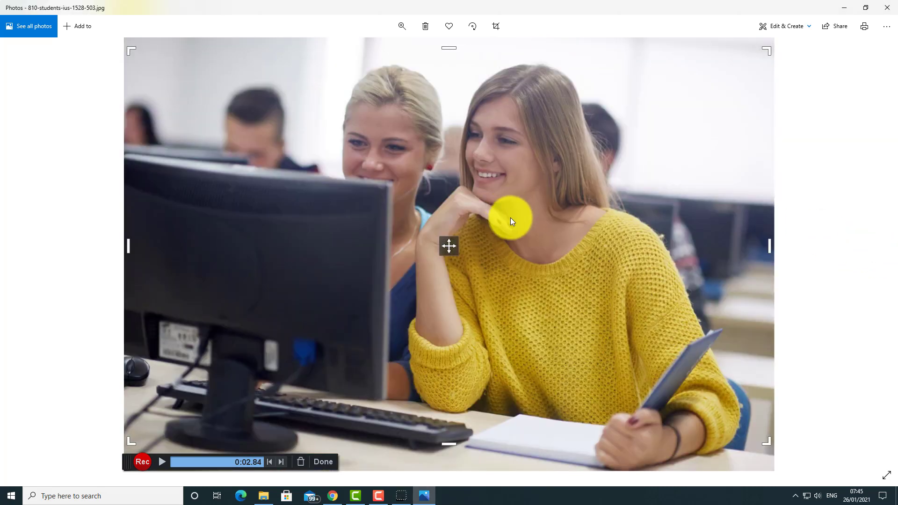
pyautogui.click(145, 461)
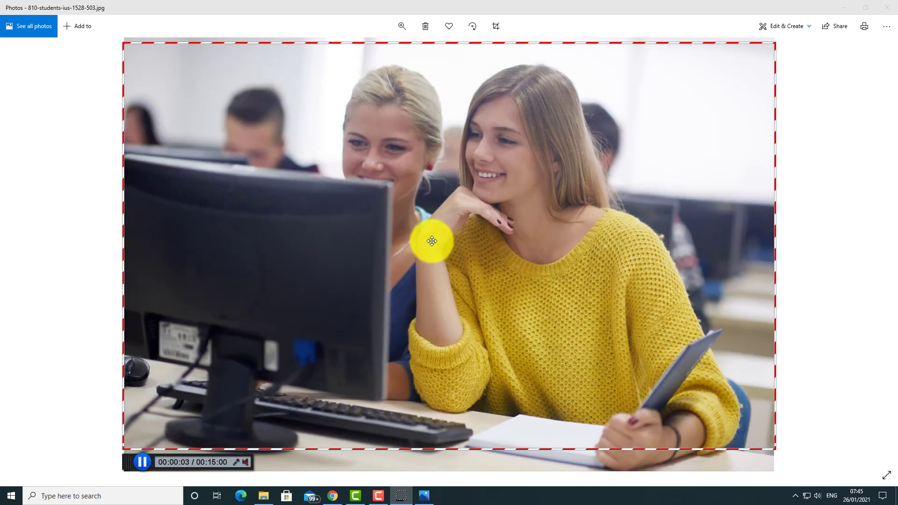
pyautogui.click(142, 467)
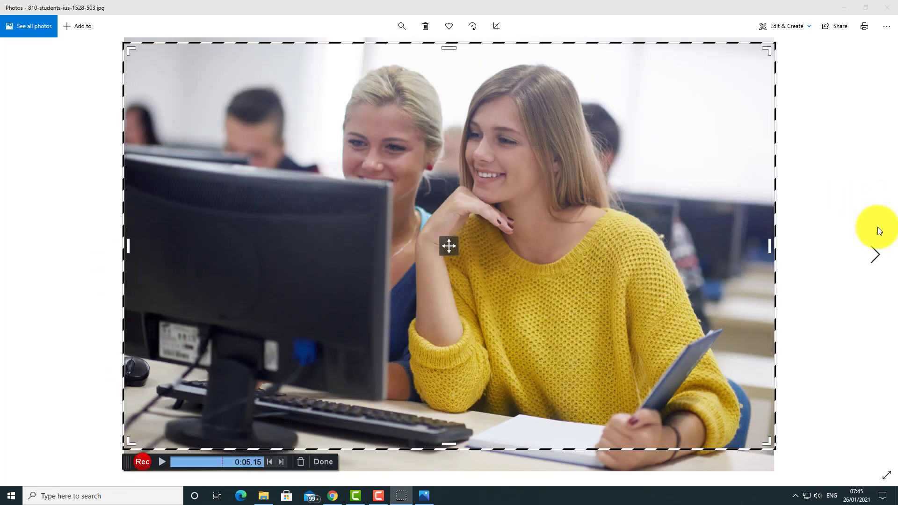
pyautogui.click(876, 255)
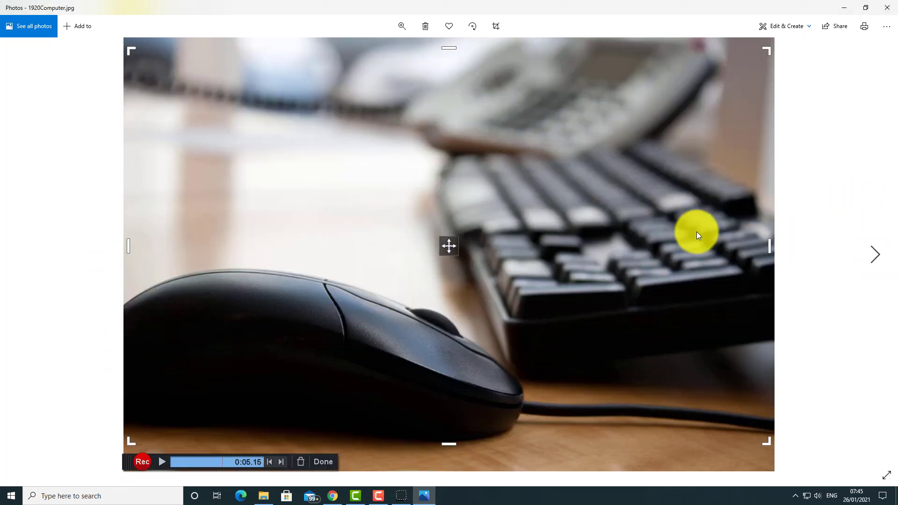
pyautogui.click(142, 464)
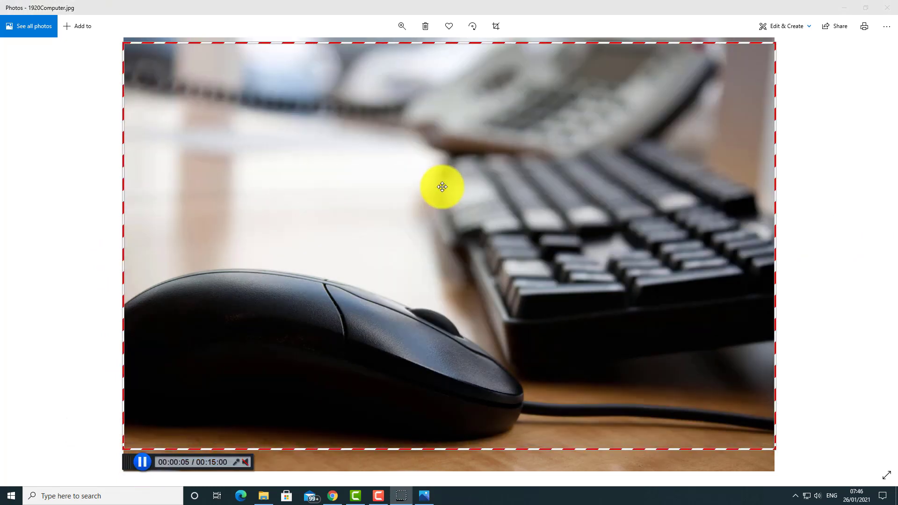
pyautogui.click(145, 464)
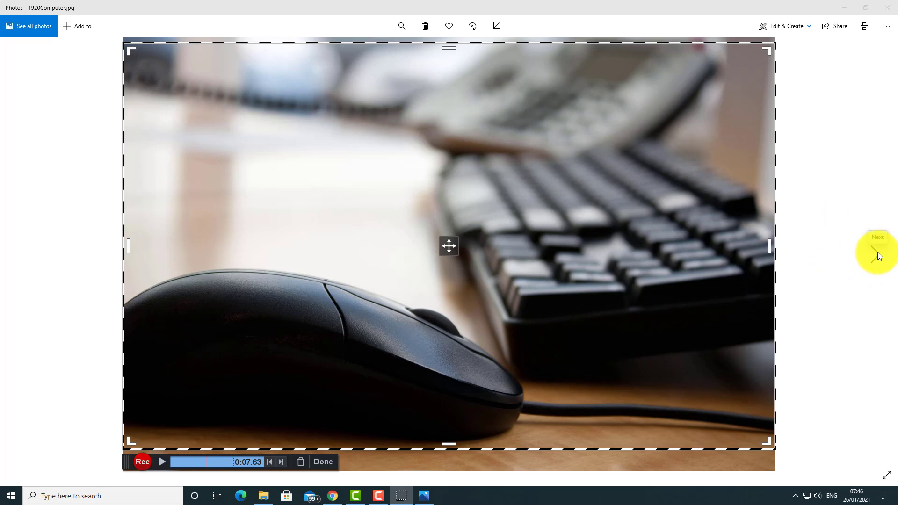
pyautogui.click(323, 462)
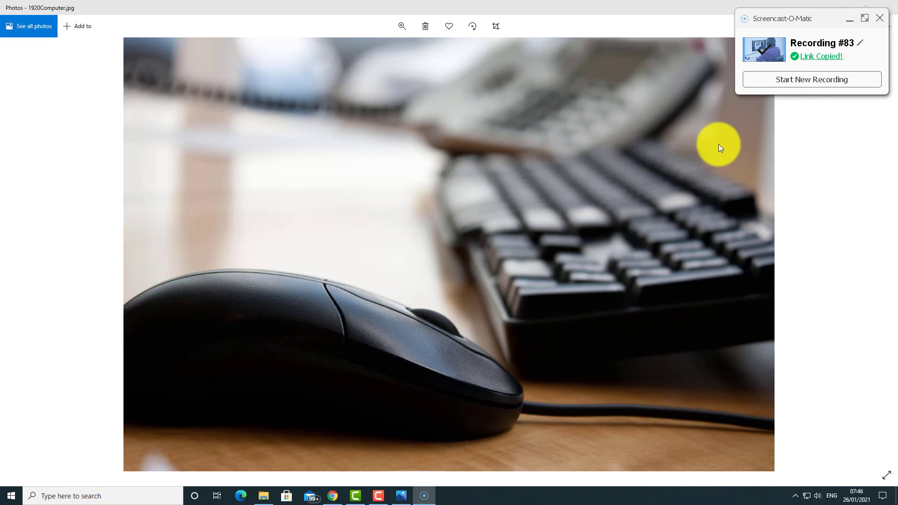
# Step: Open the copied Recording #83 link in the browser, play it, then pause
pyautogui.hotkey('alt', 'Tab')
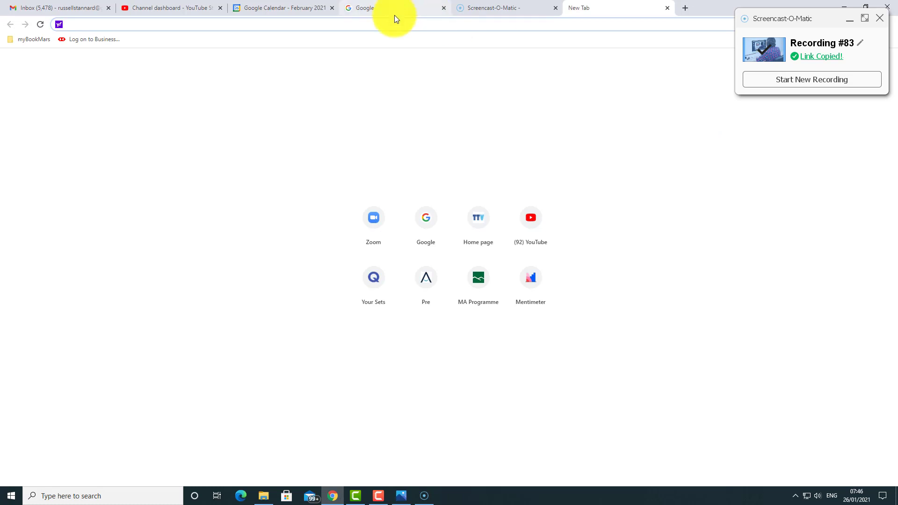
pyautogui.click(86, 42)
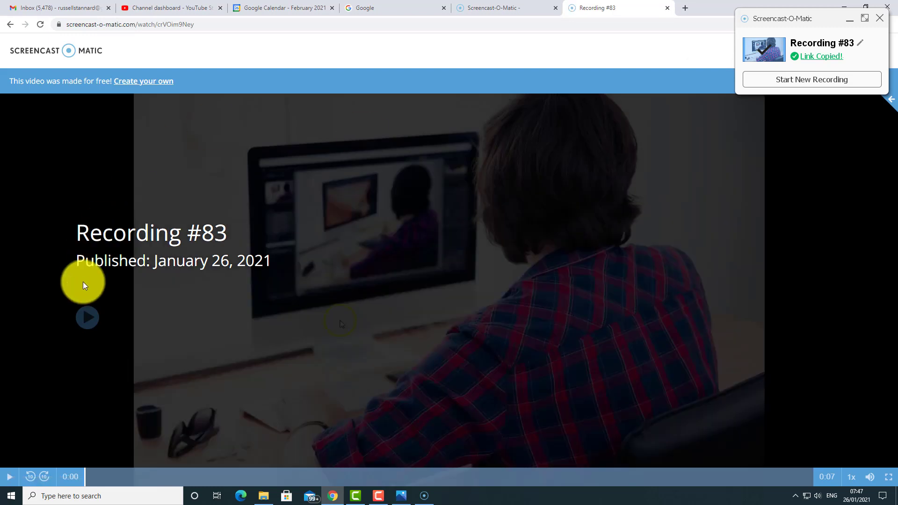
pyautogui.click(86, 321)
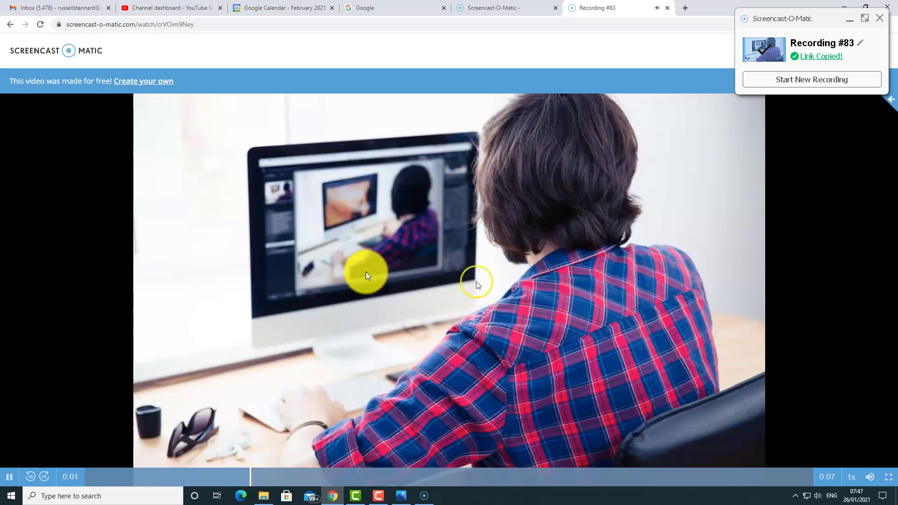
pyautogui.click(8, 480)
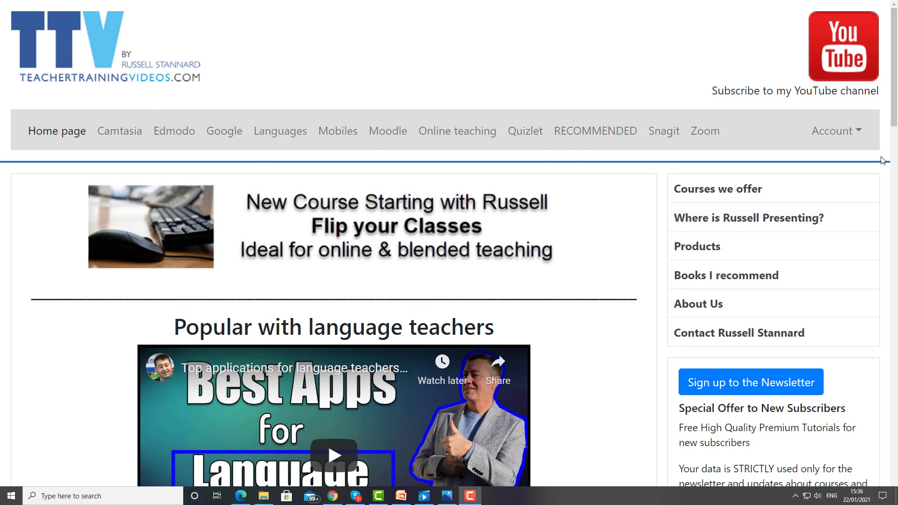
# Step: Scroll down the TeacherTrainingVideos.com page
pyautogui.moveTo(894, 117)
pyautogui.mouseDown()
pyautogui.moveTo(896, 302)
pyautogui.moveTo(896, 125)
pyautogui.mouseUp()
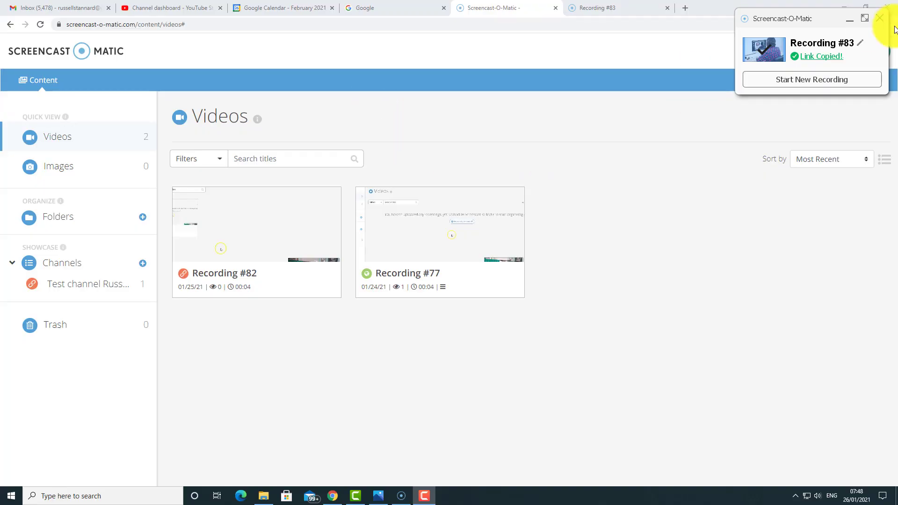
# Step: Dismiss the link-copied notice, reload the library, and open Recording #83's three-dot menu
pyautogui.click(884, 19)
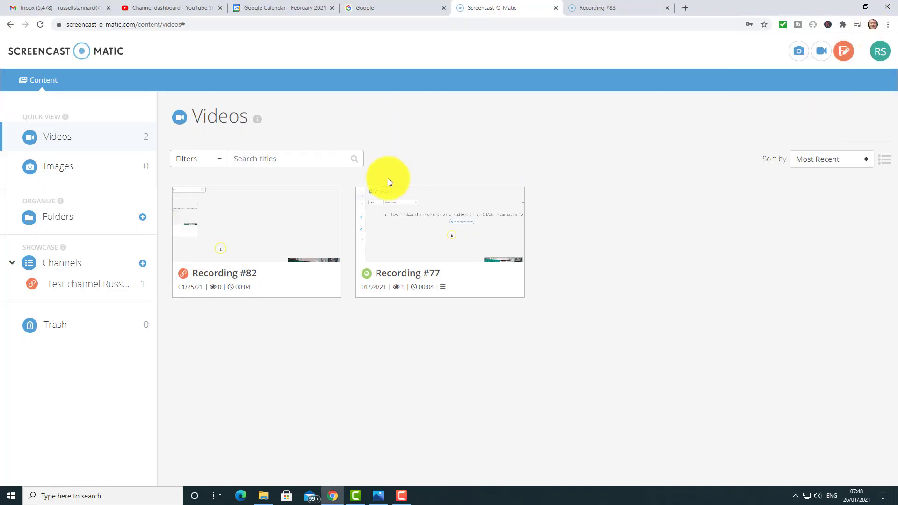
pyautogui.click(40, 25)
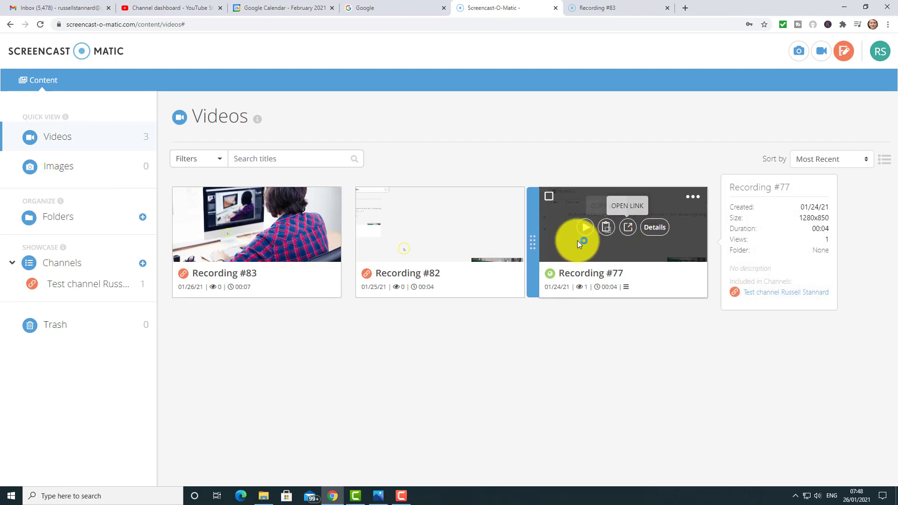
pyautogui.moveTo(203, 201)
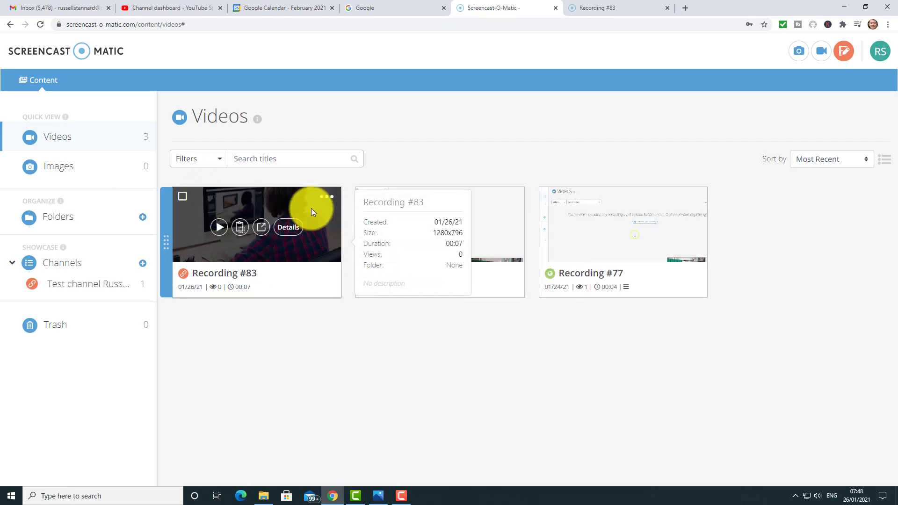
pyautogui.moveTo(504, 235)
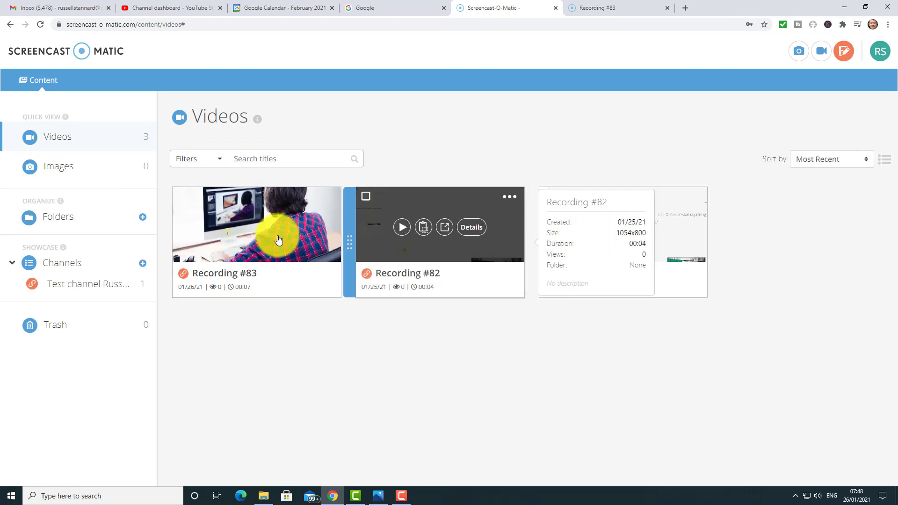
pyautogui.moveTo(261, 251)
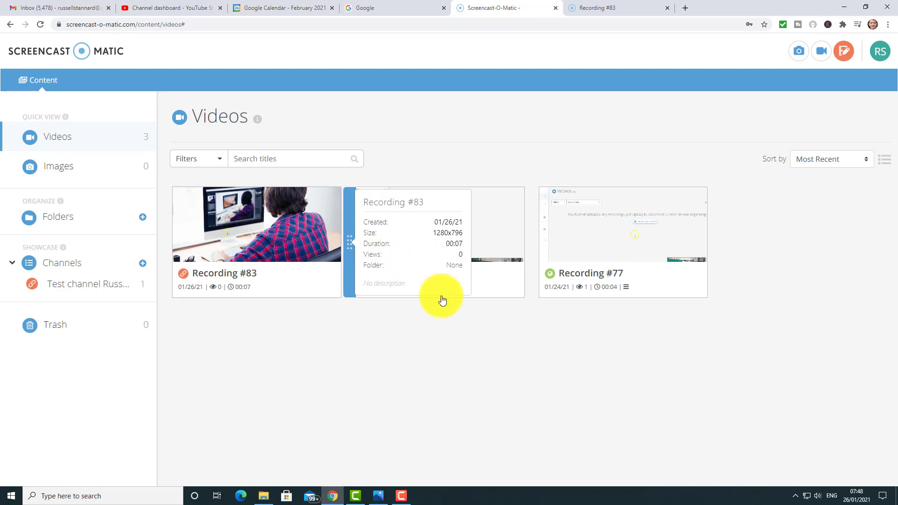
pyautogui.moveTo(625, 246)
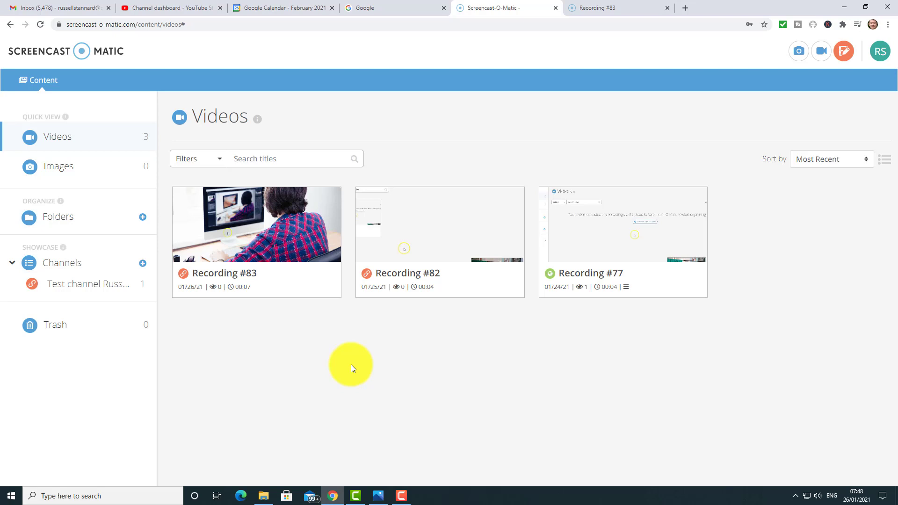
pyautogui.moveTo(266, 280)
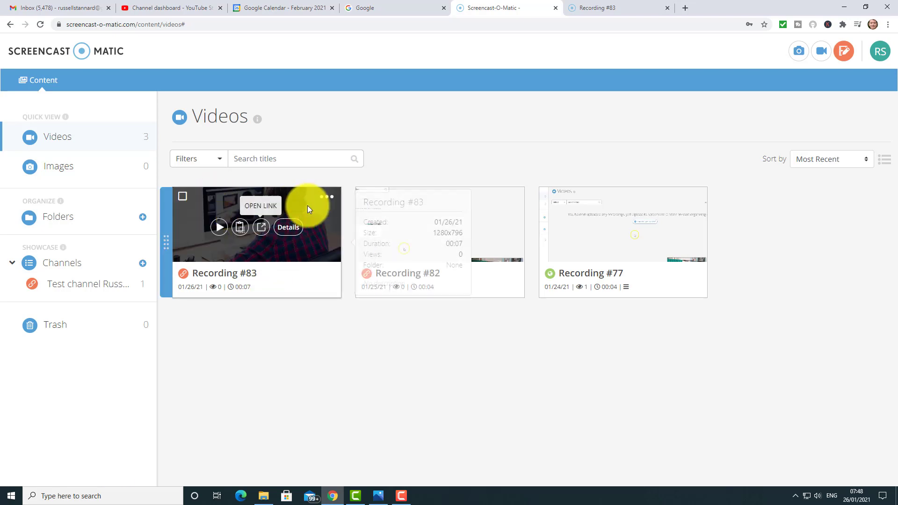
pyautogui.click(326, 198)
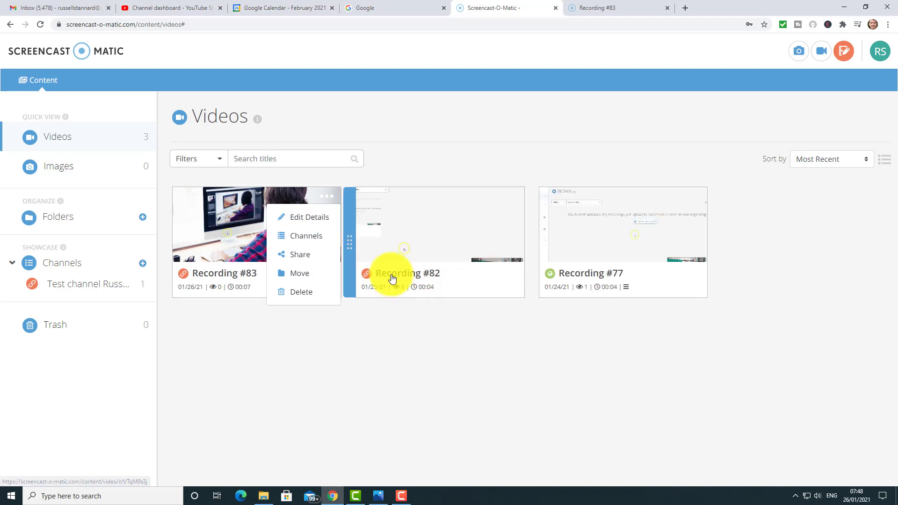
# Step: Tick the test channel for Recording #83, save, and open the test channel's page
pyautogui.click(304, 237)
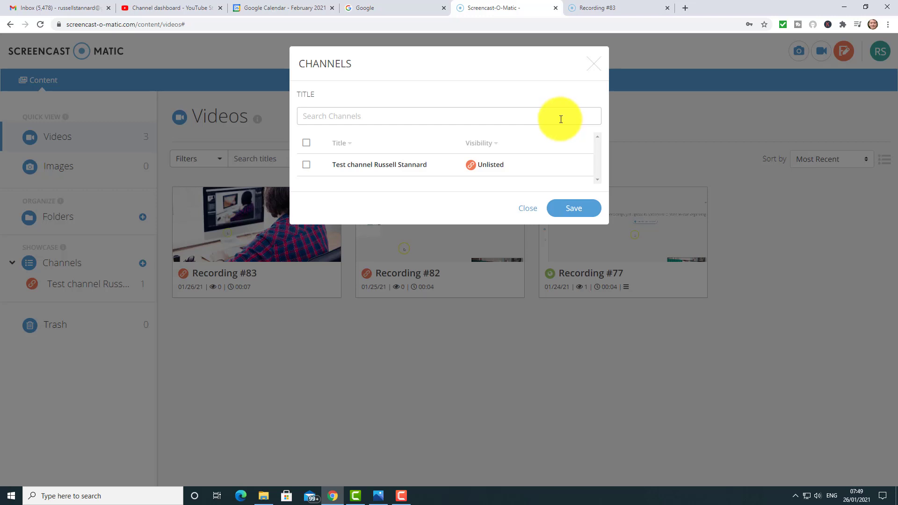
pyautogui.click(306, 164)
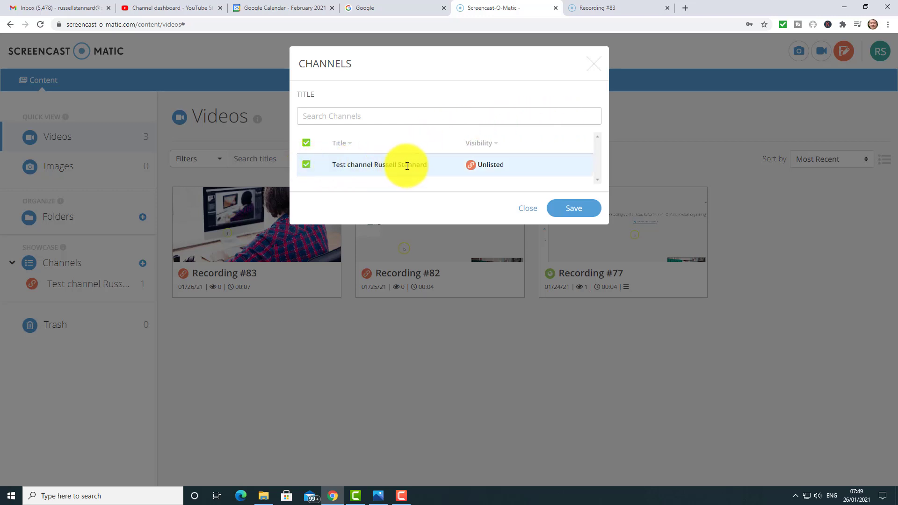
pyautogui.click(580, 210)
pyautogui.moveTo(291, 214)
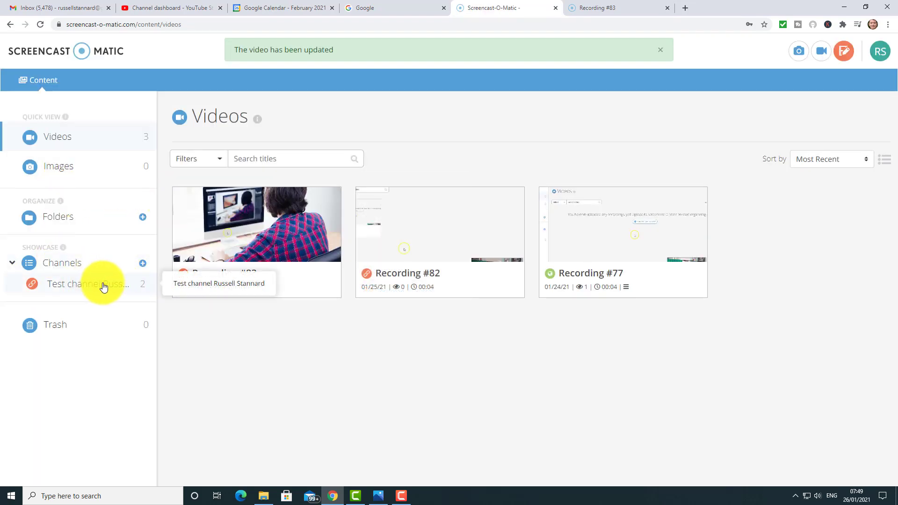
pyautogui.click(96, 285)
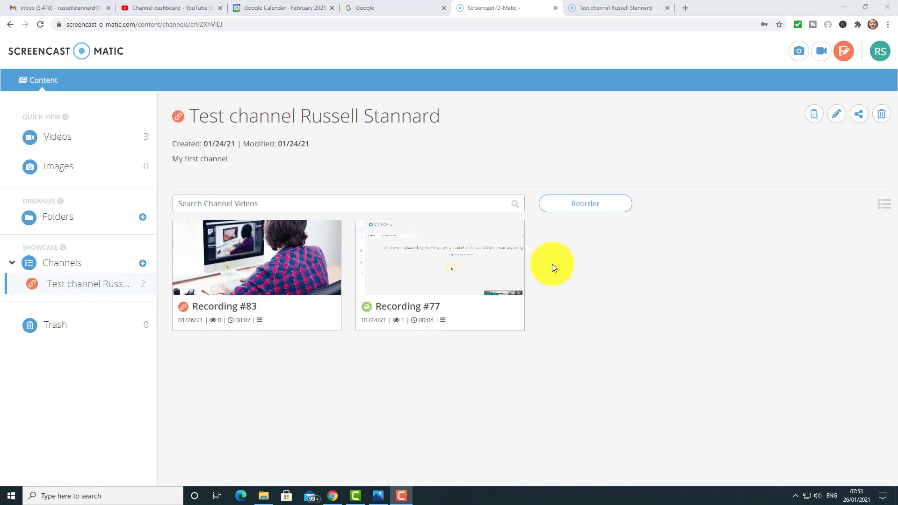
# Step: Open the test channel's settings, close them unchanged, then open its Share Channel links
pyautogui.click(837, 114)
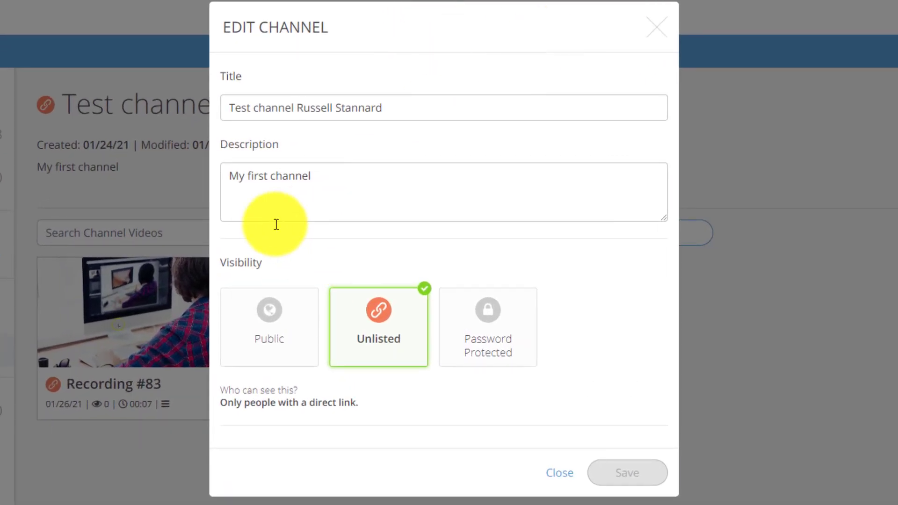
pyautogui.moveTo(476, 337); pyautogui.dragTo(464, 339)
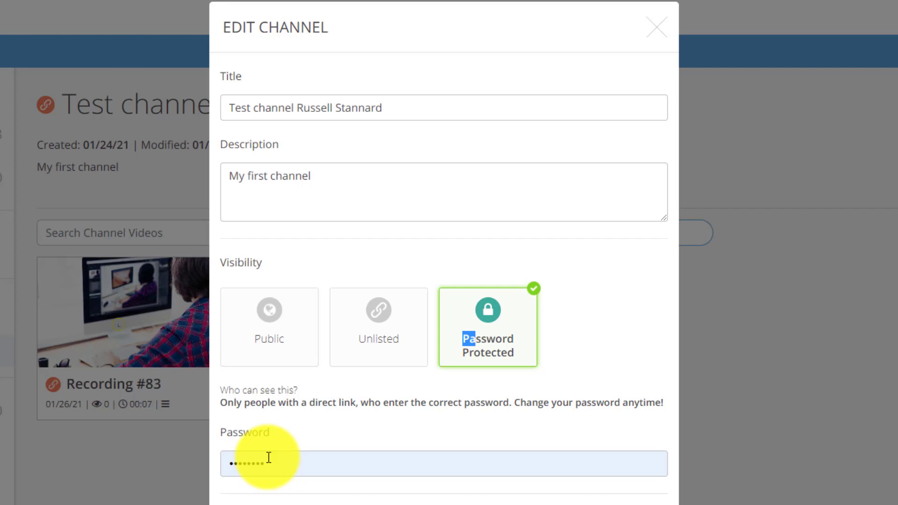
pyautogui.click(657, 27)
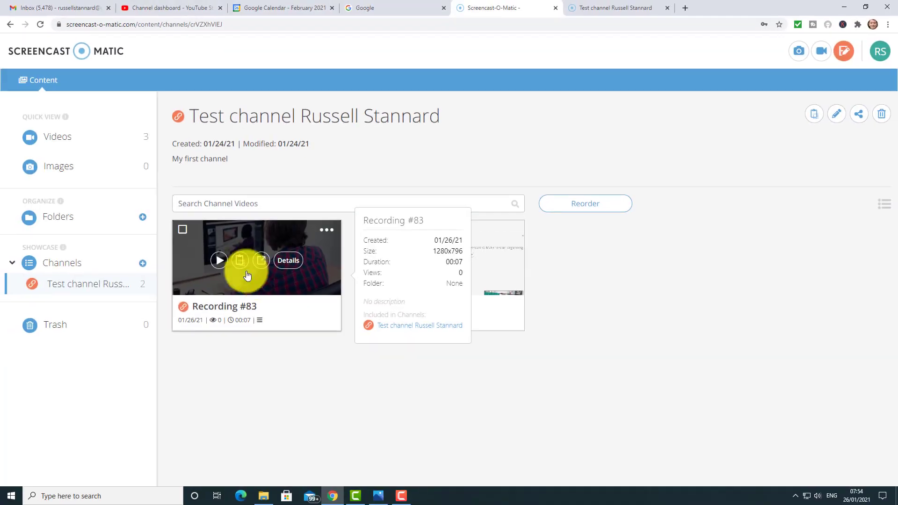
pyautogui.click(860, 116)
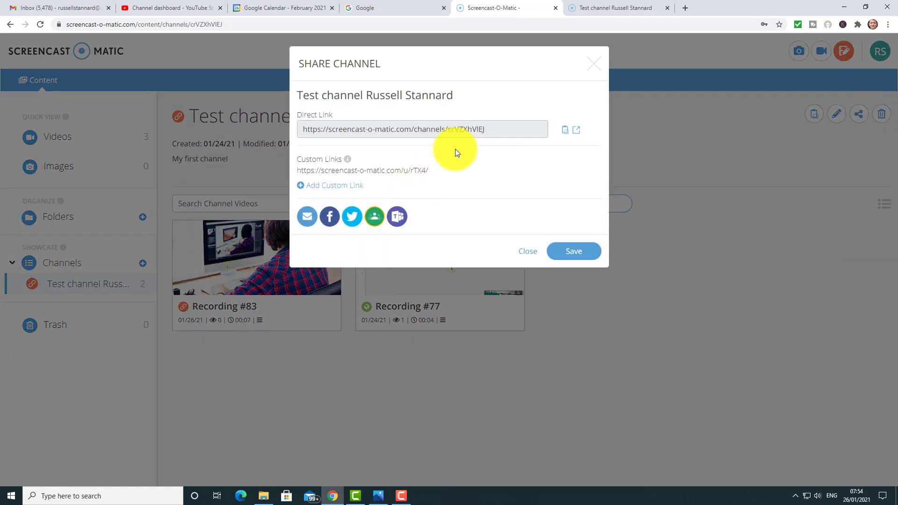
# Step: Copy the test channel's direct link and open that URL in a new tab
pyautogui.click(567, 135)
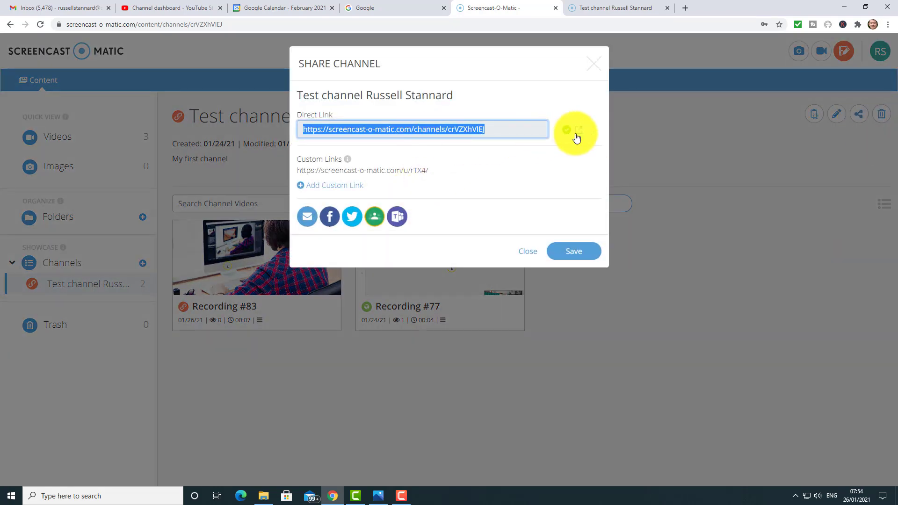
pyautogui.rightClick(436, 129)
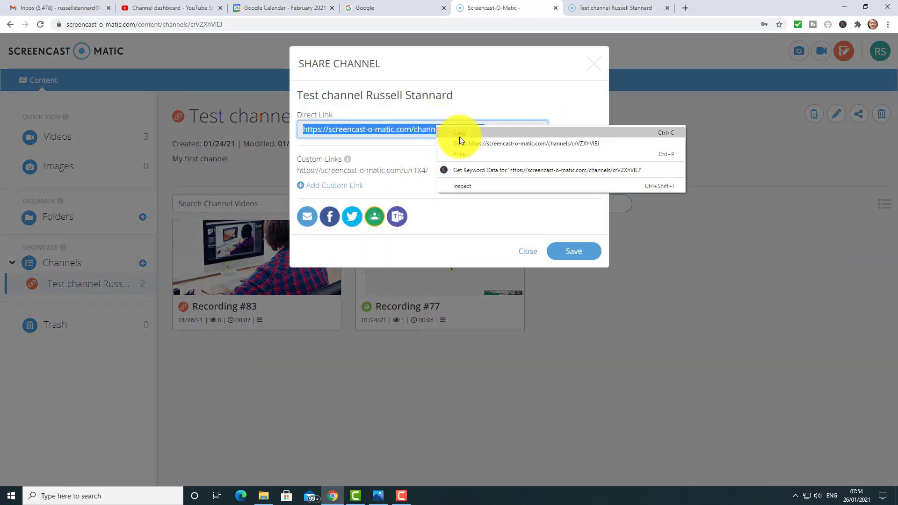
pyautogui.click(459, 137)
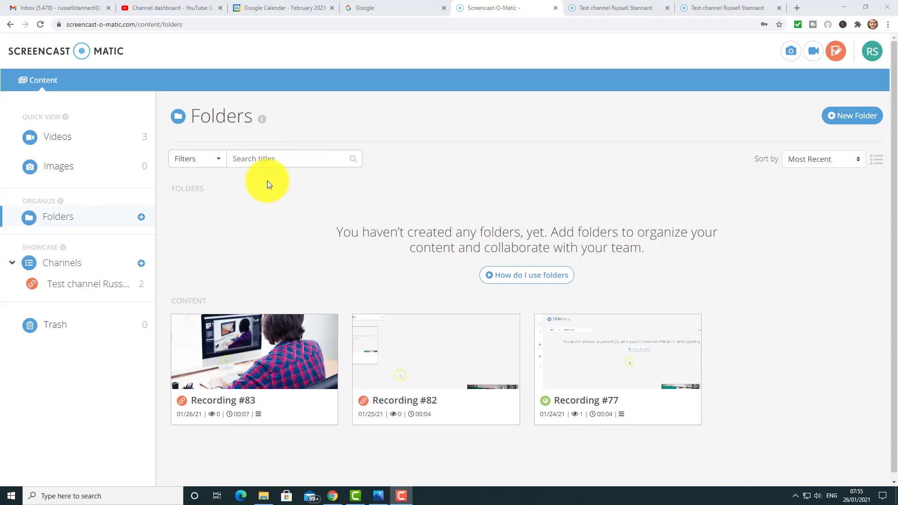
# Step: Start creating a new channel with the + beside Channels
pyautogui.click(141, 263)
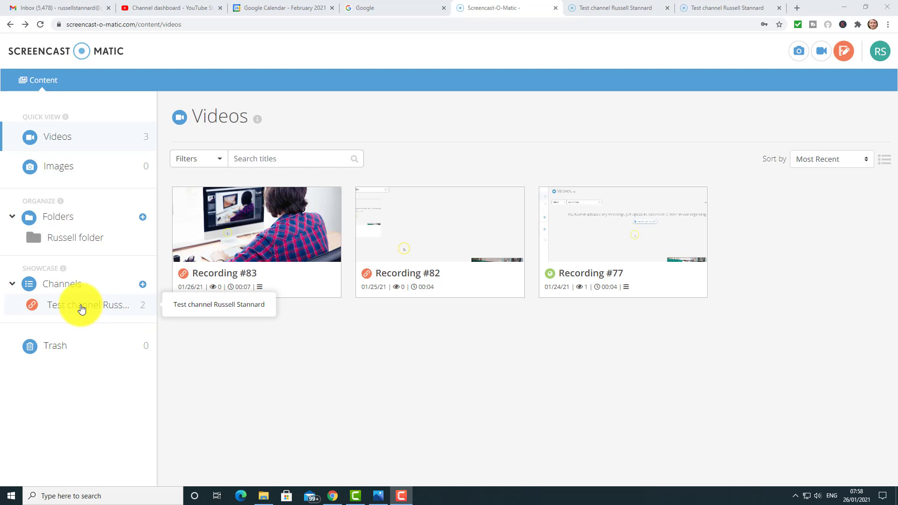
# Step: Dismiss the New Folder dialog, then move Recording #83 into the Russell folder
pyautogui.click(142, 218)
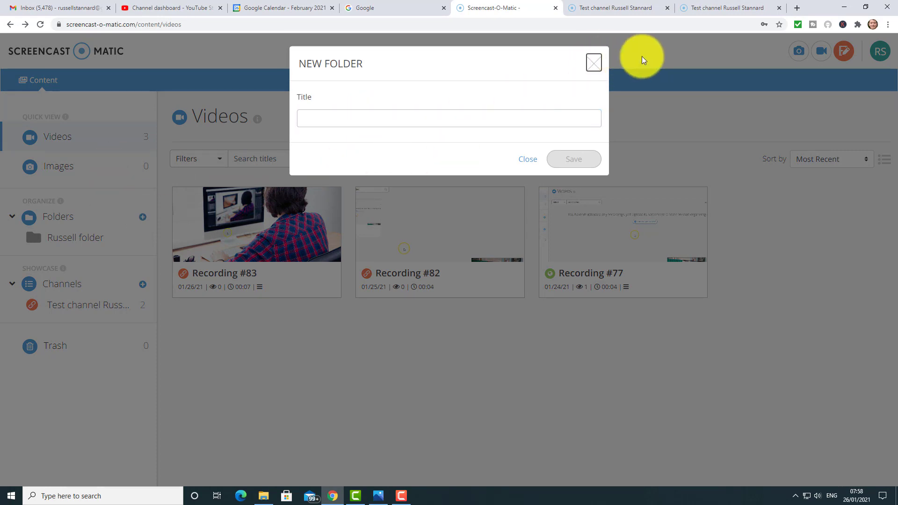
pyautogui.click(590, 64)
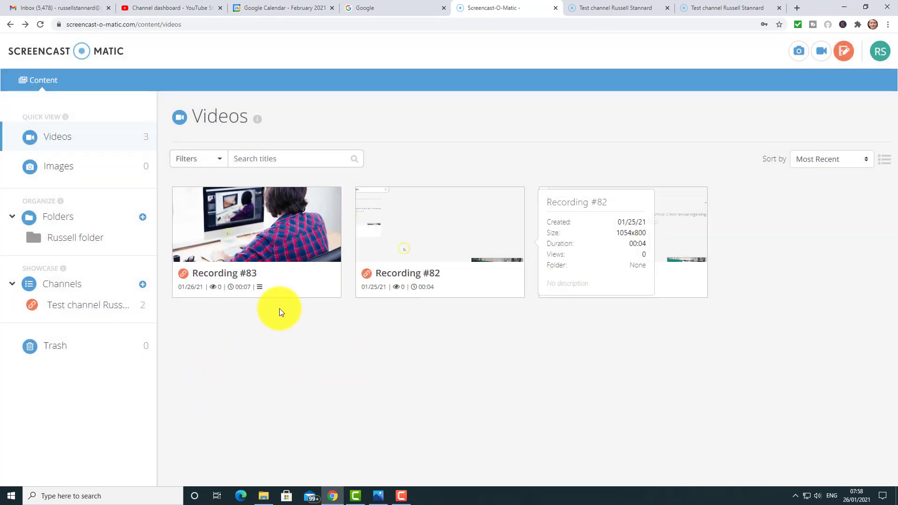
pyautogui.moveTo(281, 240)
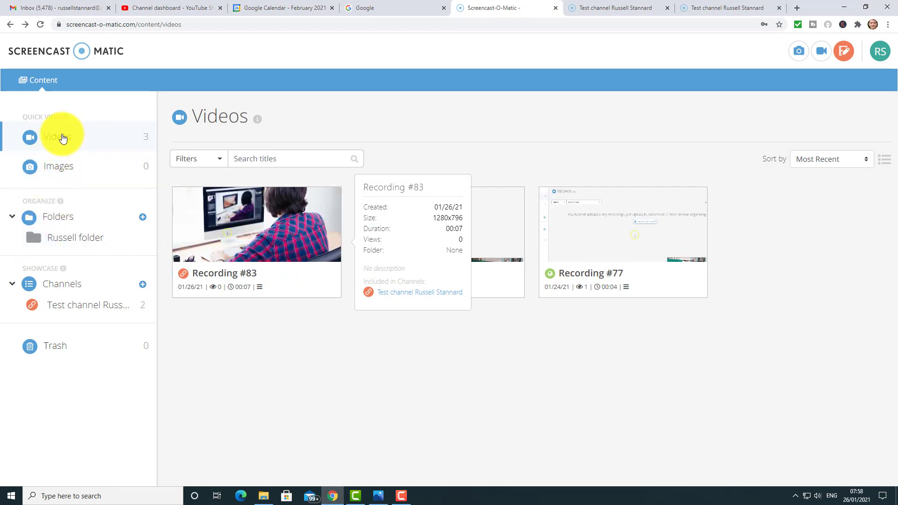
pyautogui.moveTo(261, 215)
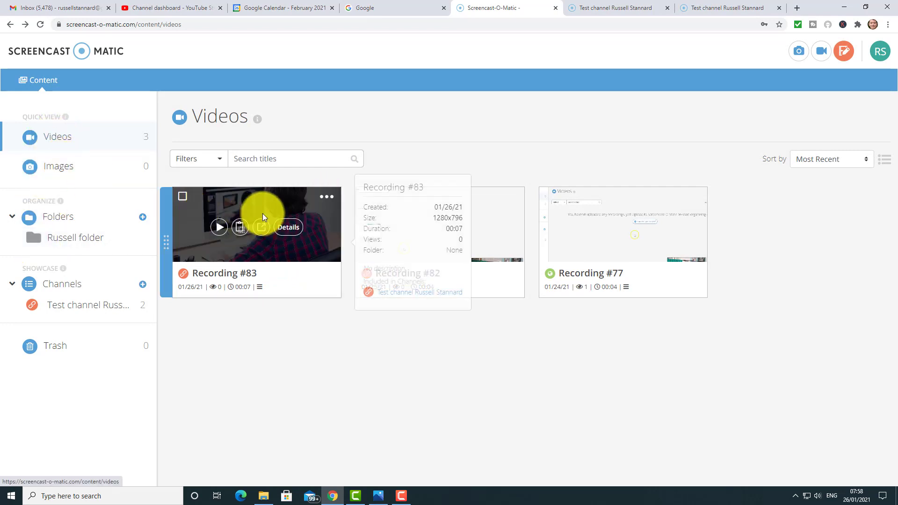
pyautogui.click(327, 197)
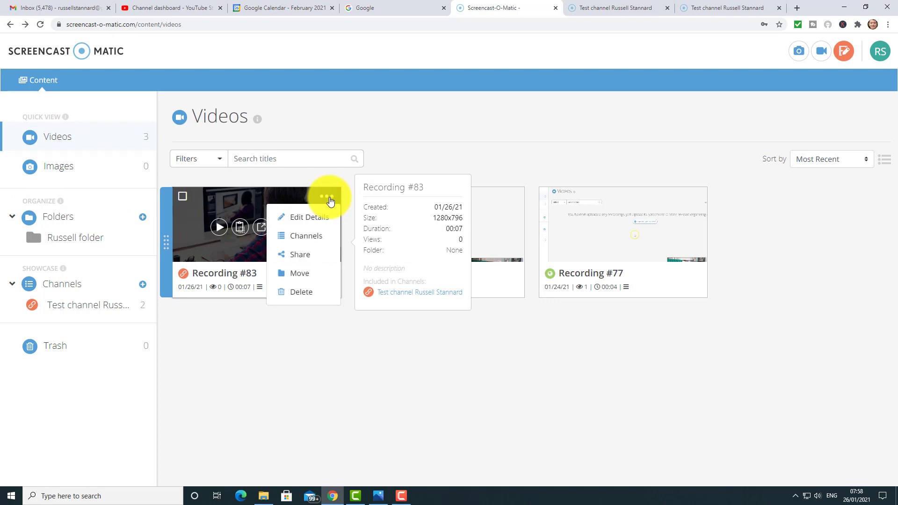
pyautogui.click(298, 273)
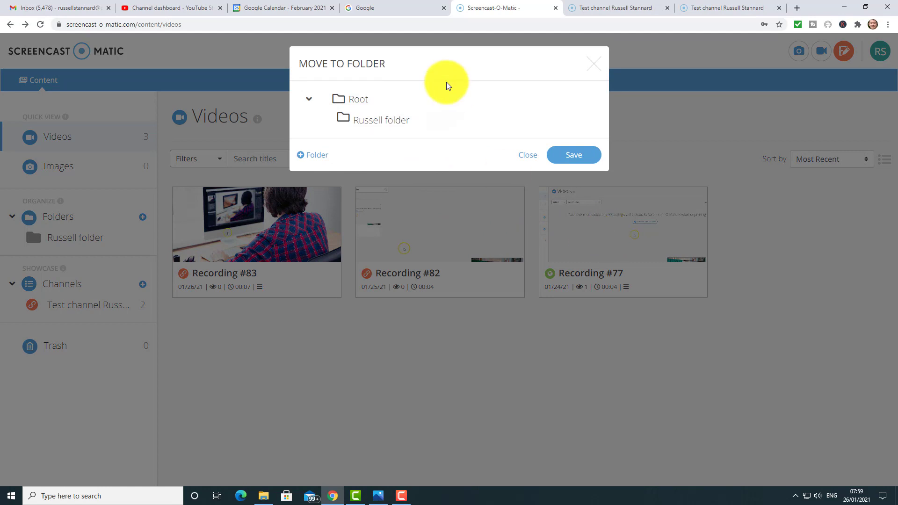
pyautogui.click(368, 123)
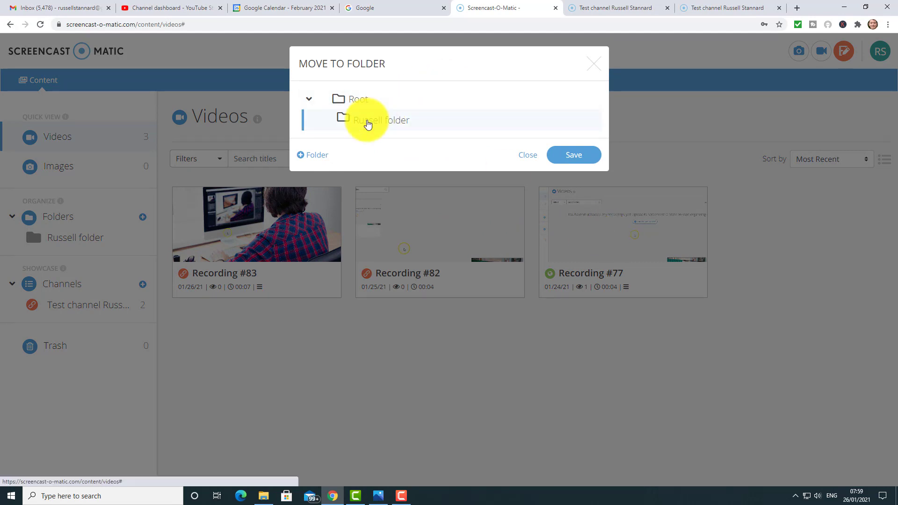
pyautogui.click(582, 156)
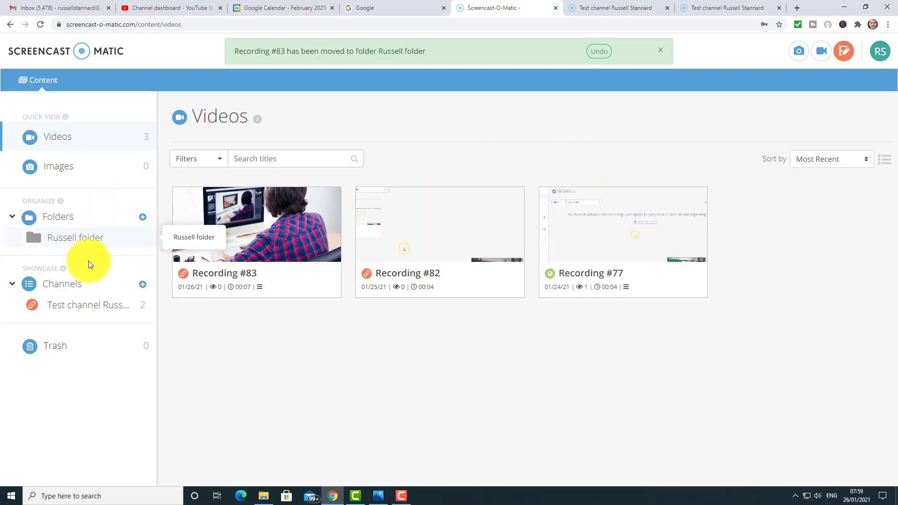
# Step: Check Recording #82's Share options, then move it into the Russell folder
pyautogui.click(510, 200)
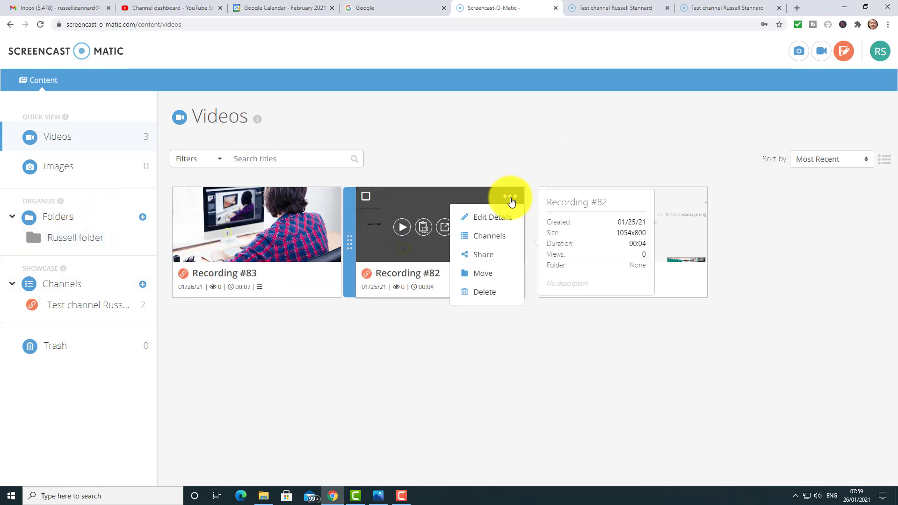
pyautogui.click(485, 257)
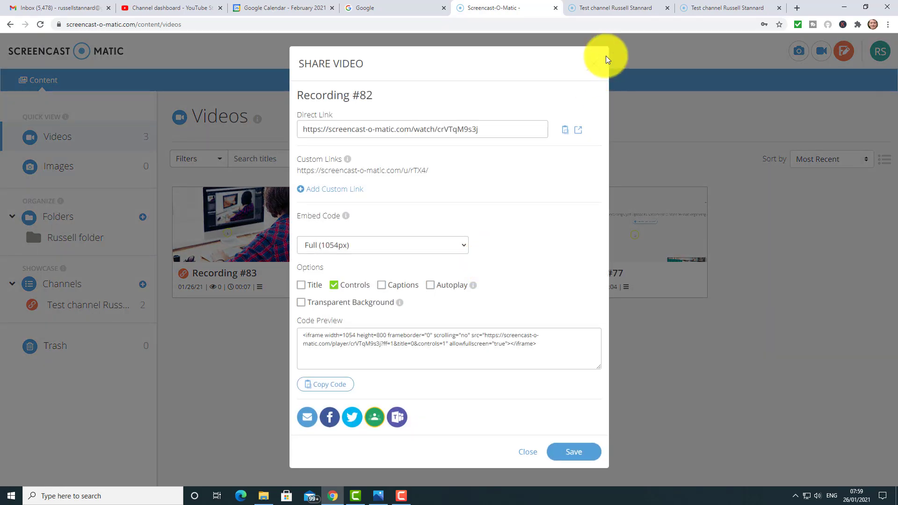
pyautogui.click(595, 55)
pyautogui.click(510, 197)
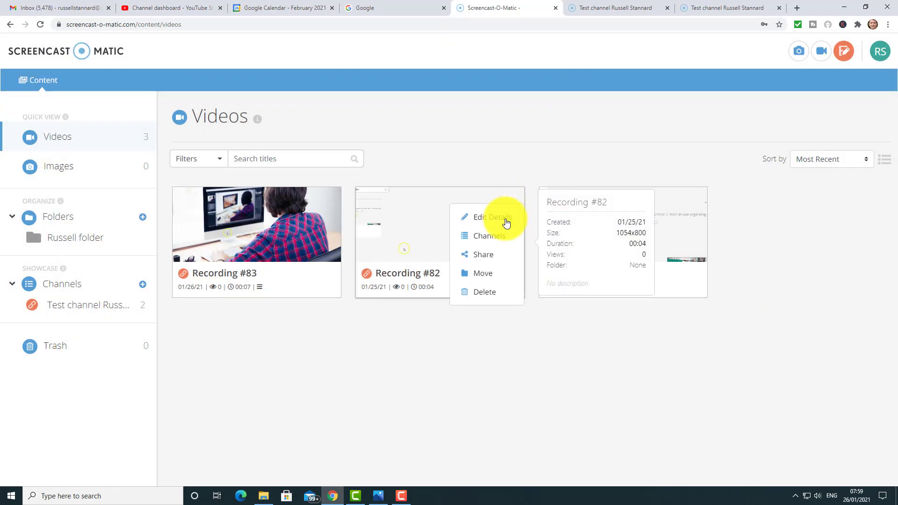
pyautogui.click(484, 275)
pyautogui.click(392, 123)
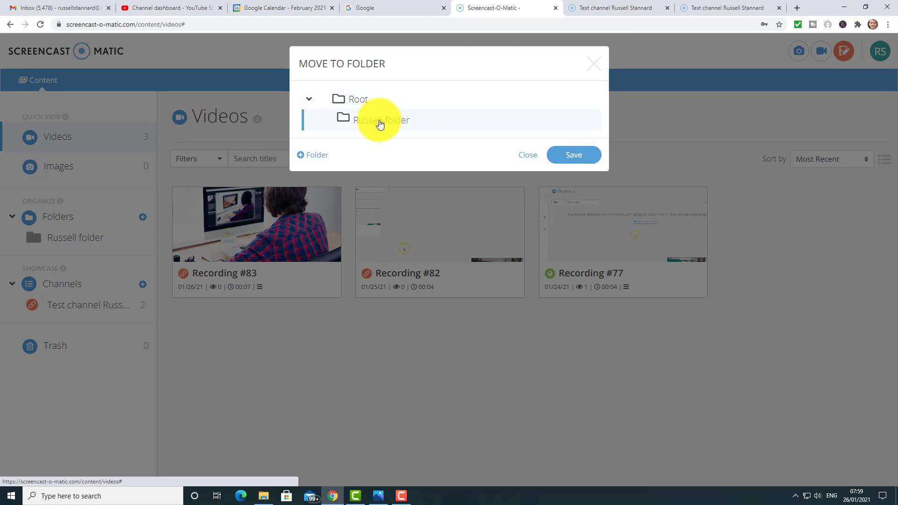
pyautogui.click(578, 159)
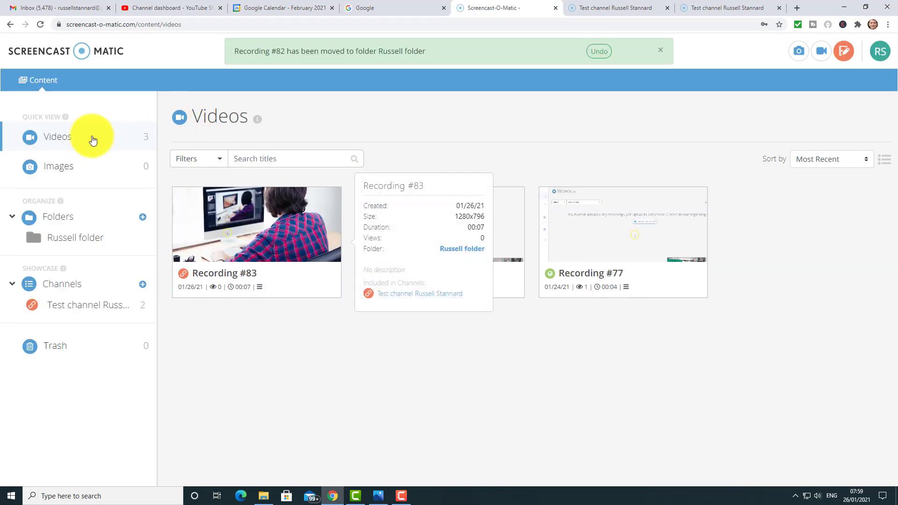
pyautogui.moveTo(216, 214)
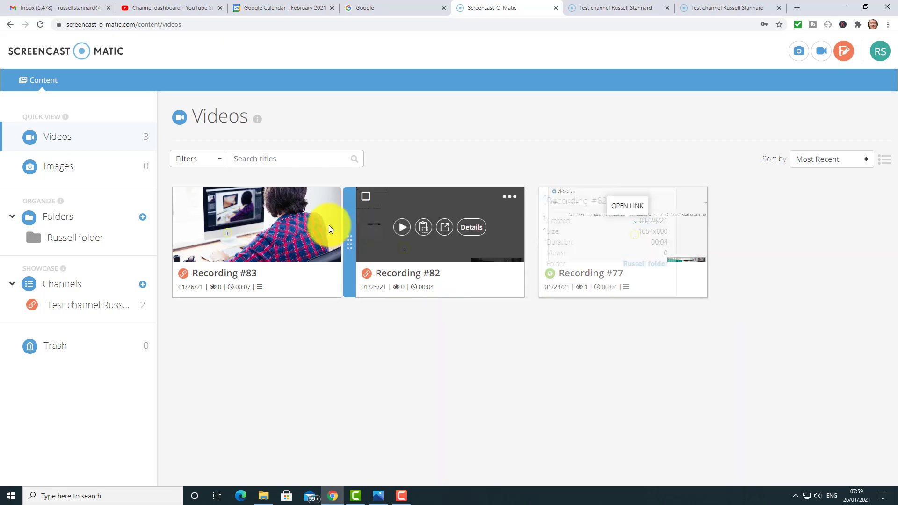
pyautogui.moveTo(331, 226)
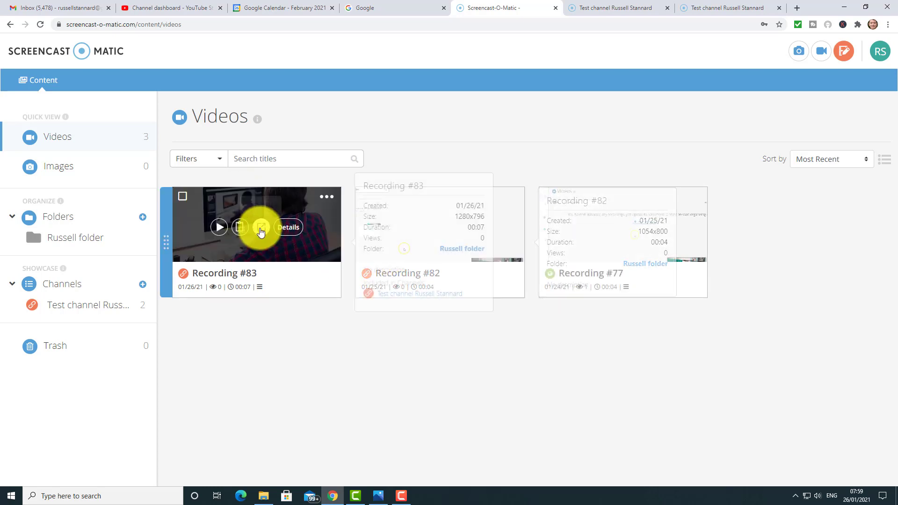
pyautogui.click(70, 237)
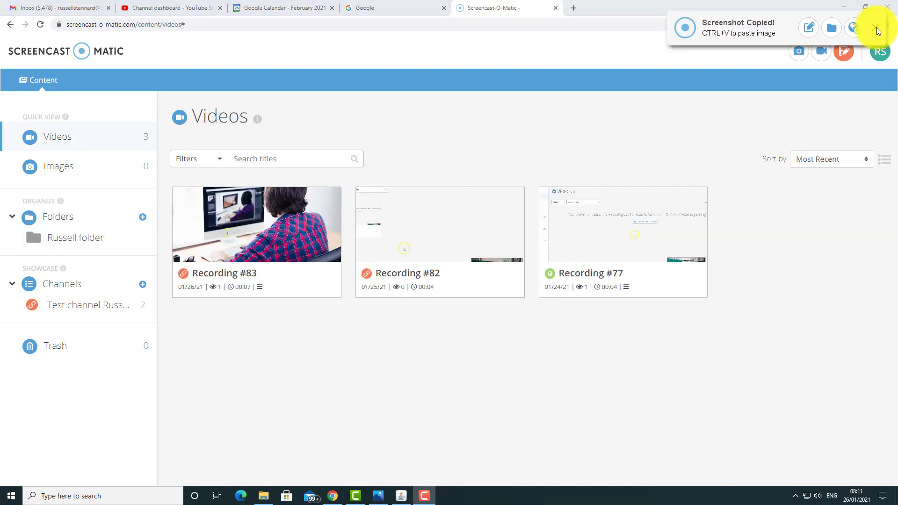
pyautogui.click(878, 29)
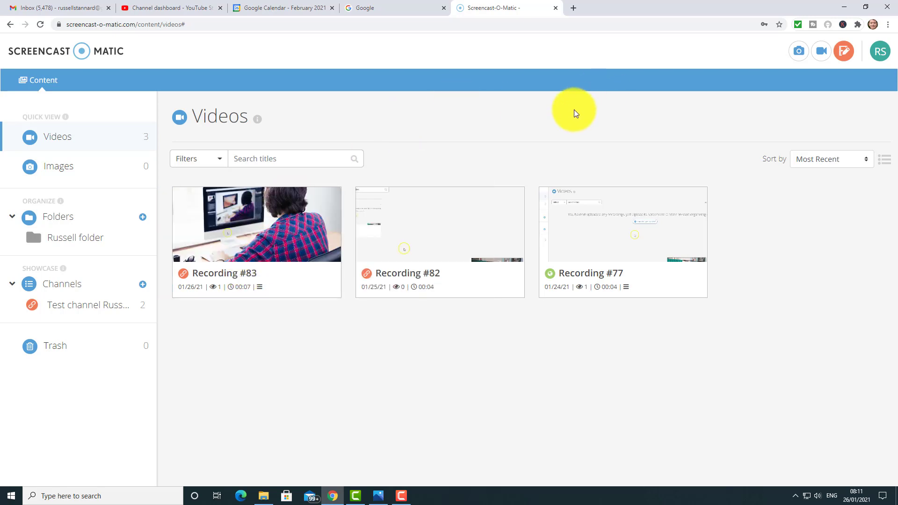
# Step: Start a screenshot with Chrome minimized and drag a region around the mouse-and-keyboard photo
pyautogui.click(795, 58)
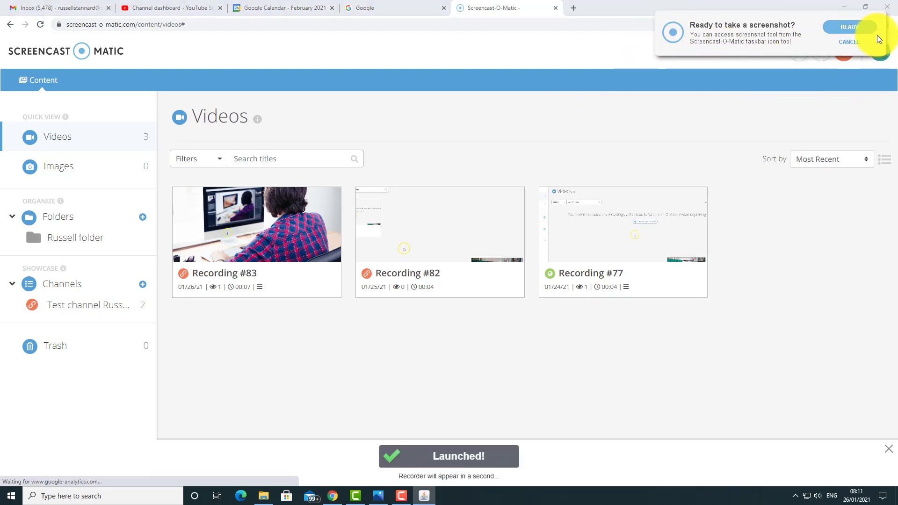
pyautogui.click(847, 7)
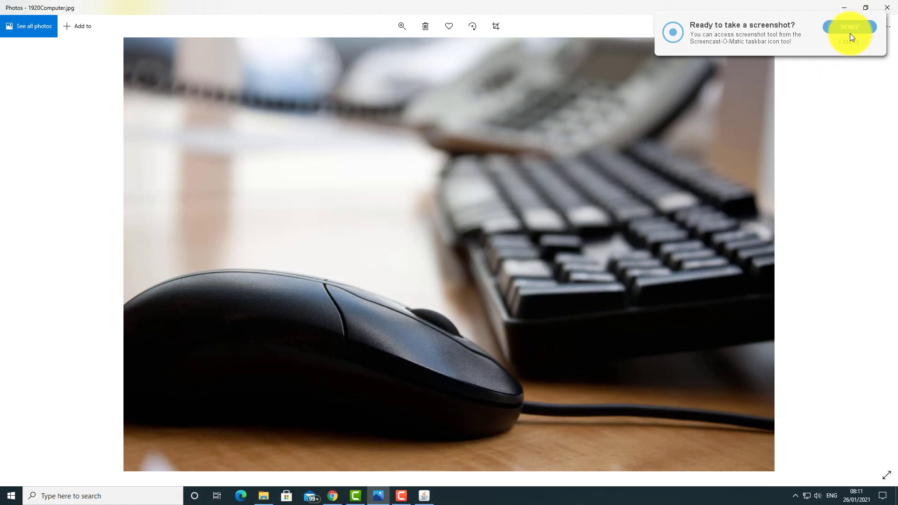
pyautogui.click(849, 28)
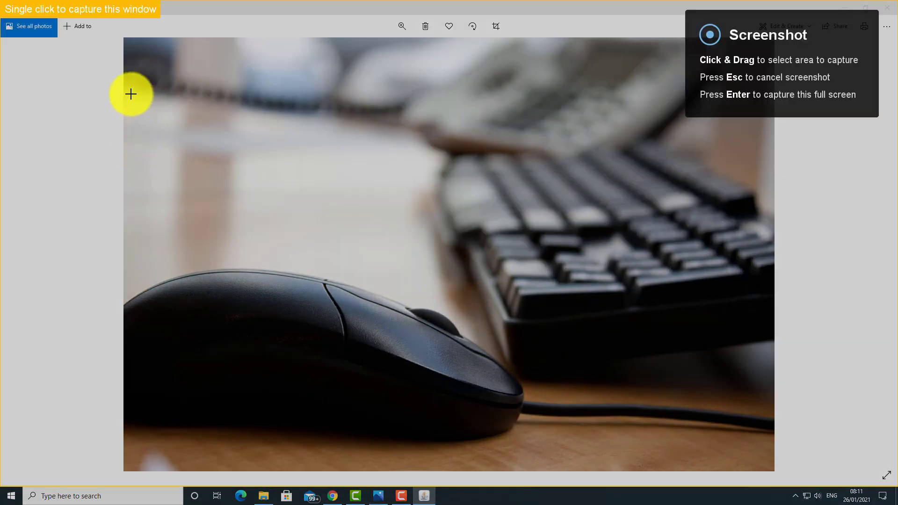
pyautogui.moveTo(131, 95); pyautogui.dragTo(764, 438)
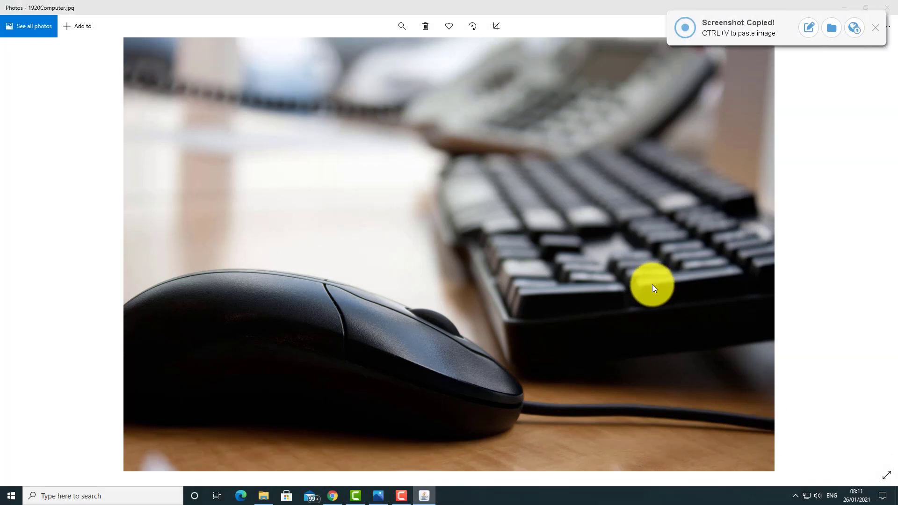
pyautogui.click(854, 30)
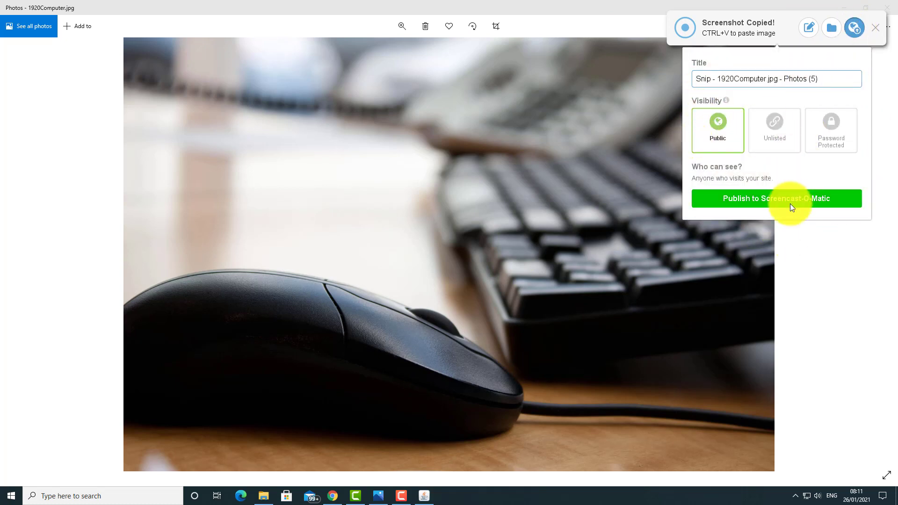
pyautogui.click(833, 27)
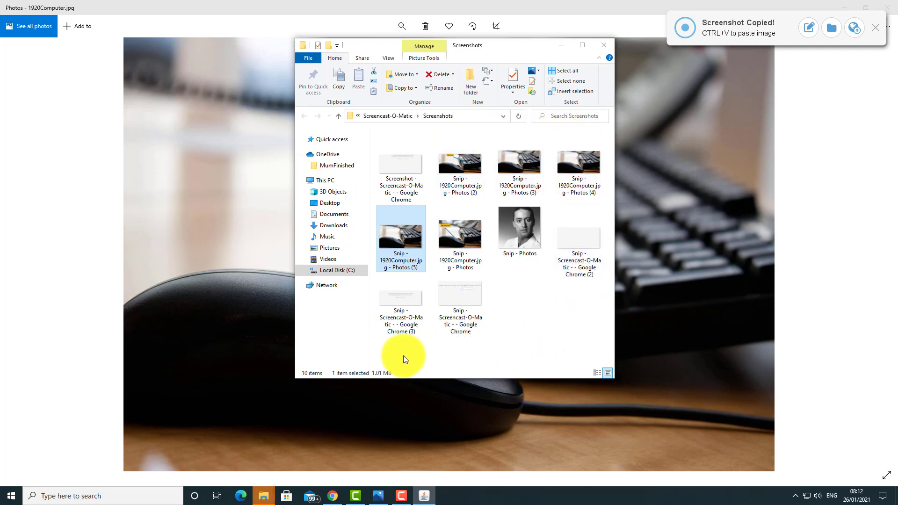
pyautogui.click(607, 46)
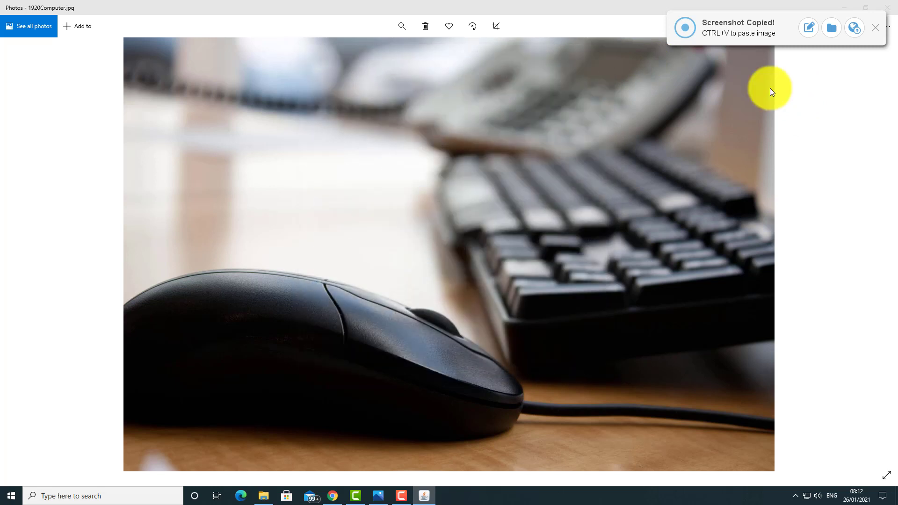
# Step: Draw a blue quick-style arrow pointing down-left with its tip resting on the mouse
pyautogui.click(810, 28)
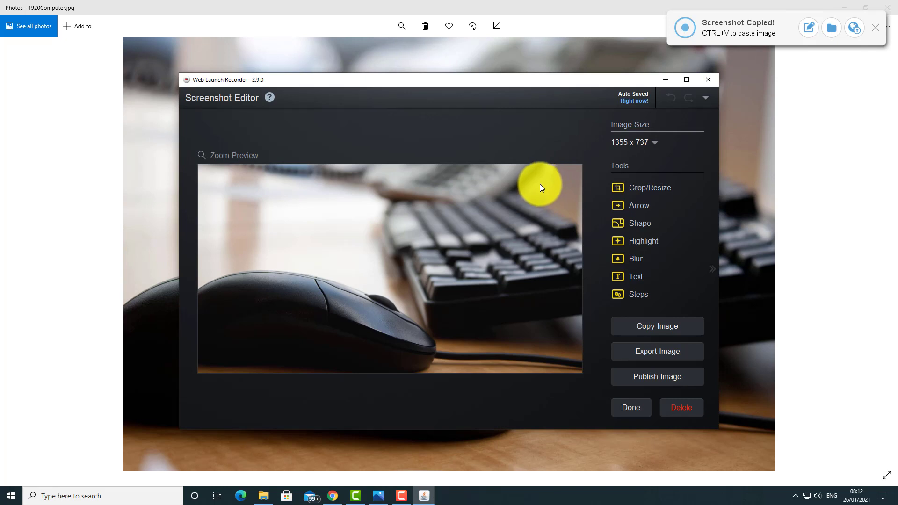
pyautogui.click(639, 207)
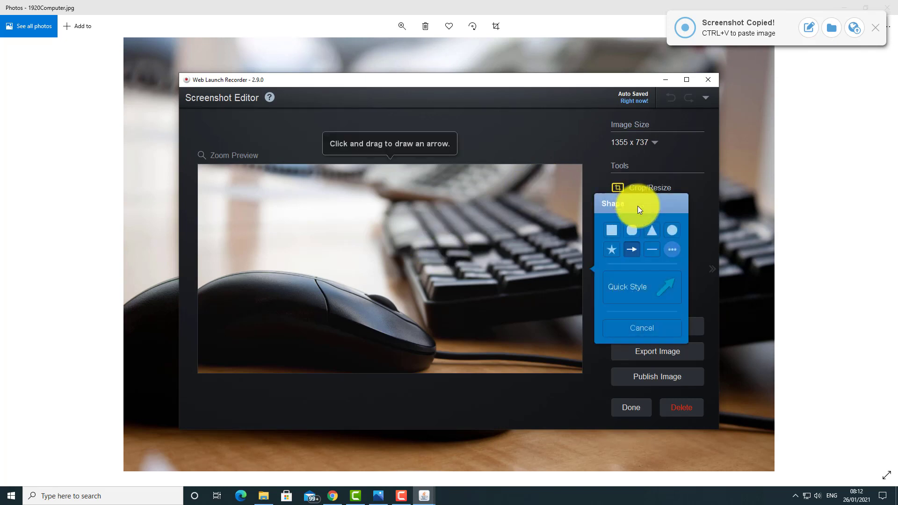
pyautogui.click(638, 294)
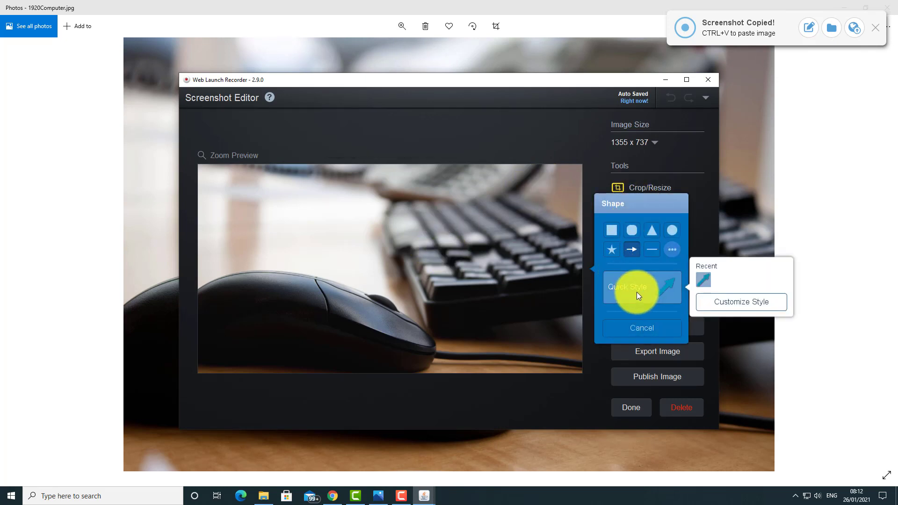
pyautogui.click(707, 284)
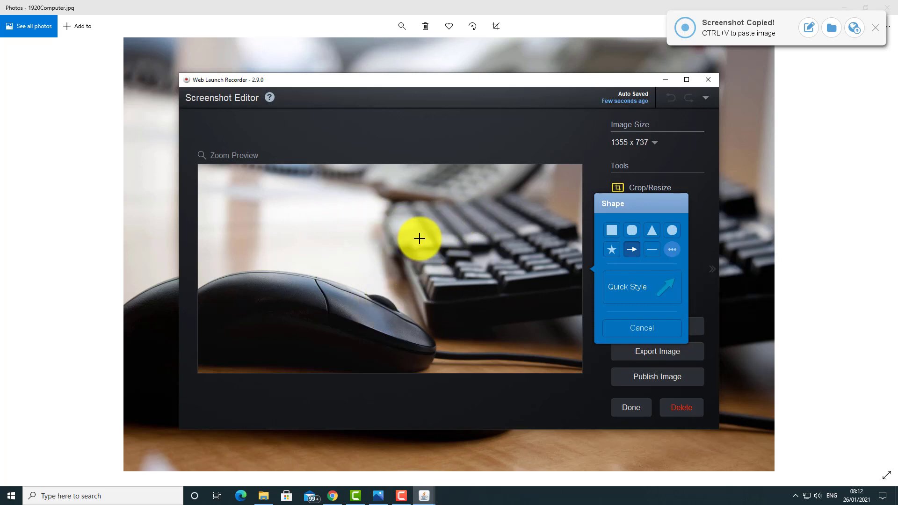
pyautogui.moveTo(418, 240); pyautogui.dragTo(290, 301)
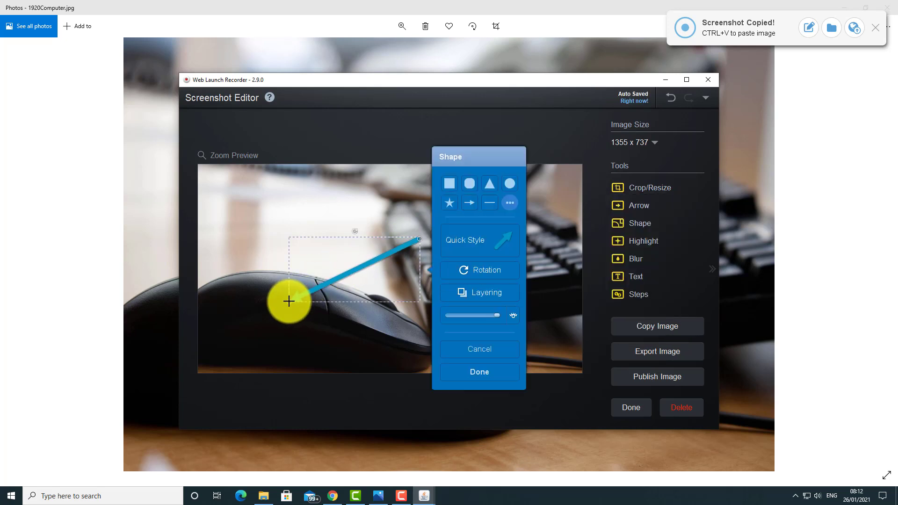
pyautogui.moveTo(353, 275); pyautogui.dragTo(326, 290)
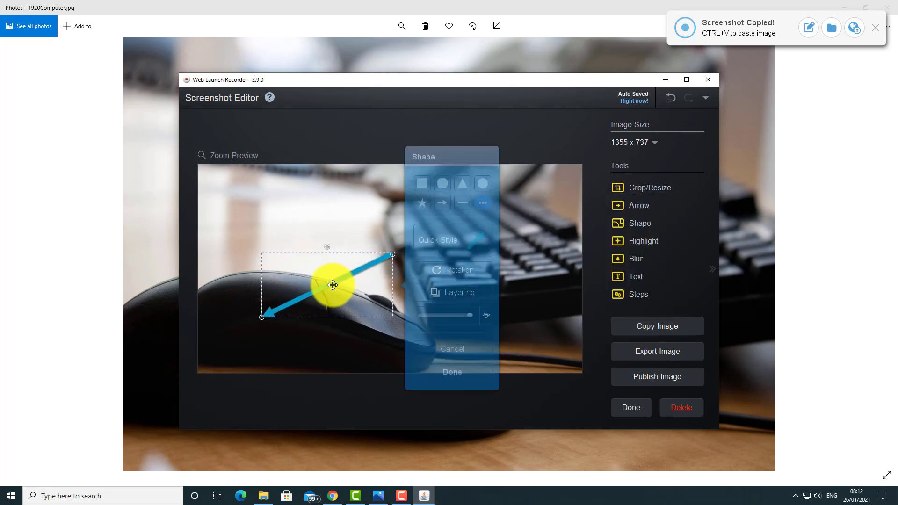
pyautogui.click(452, 377)
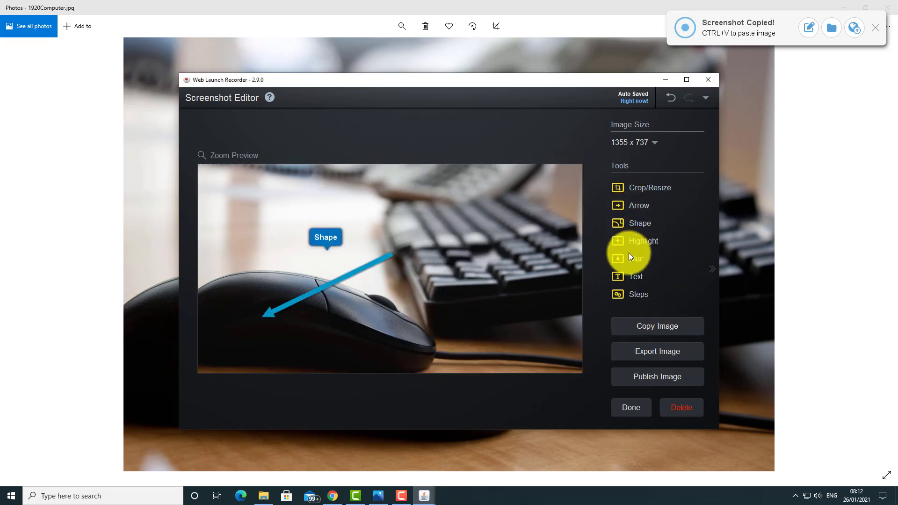
# Step: Add a text callout to the screenshot and make its text bold
pyautogui.click(630, 277)
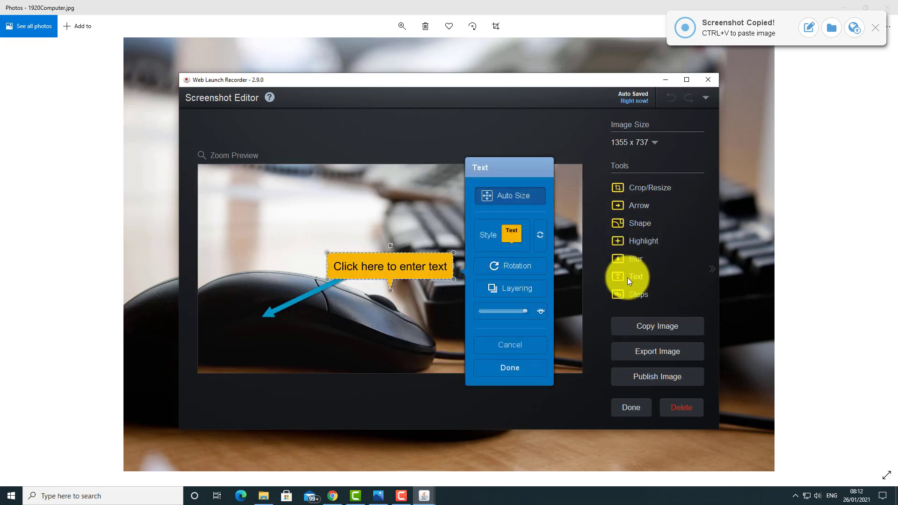
pyautogui.click(492, 239)
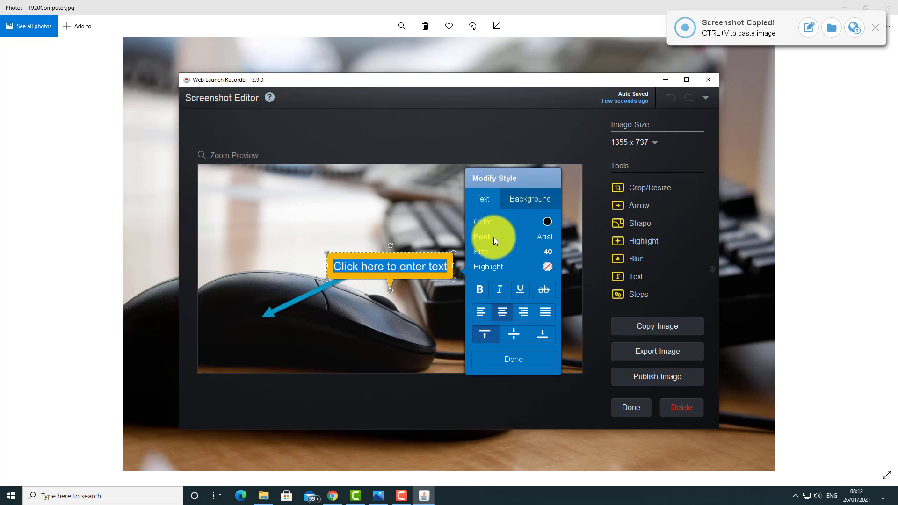
pyautogui.click(478, 290)
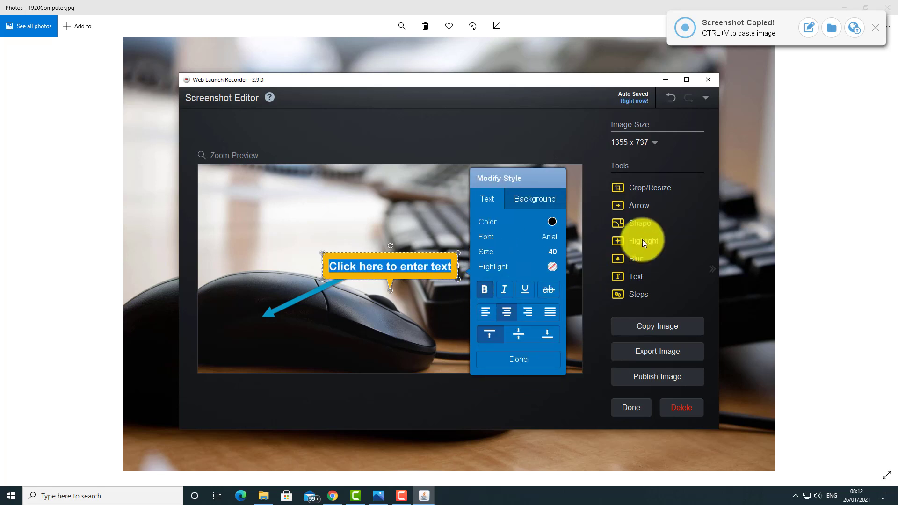
pyautogui.click(498, 251)
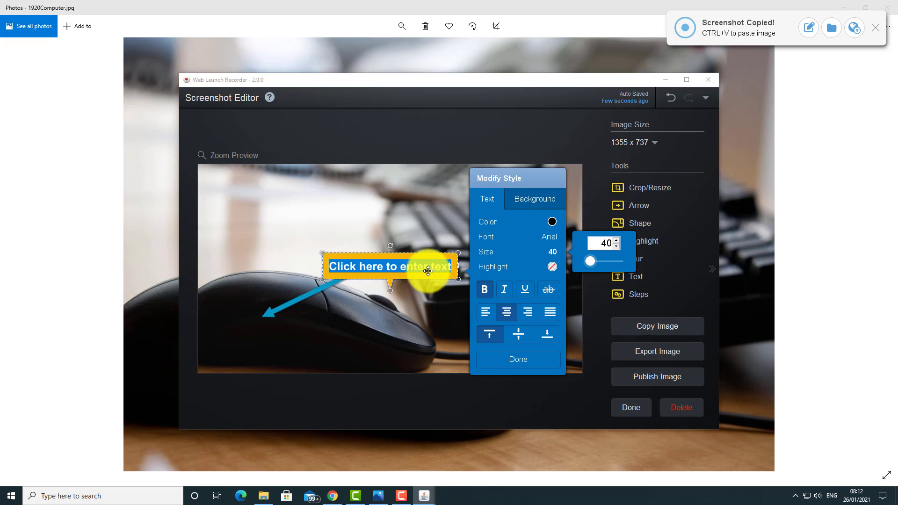
# Step: Replace the callout's placeholder with 'Mouse' and drag the label to the arrow's tail
pyautogui.click(409, 268)
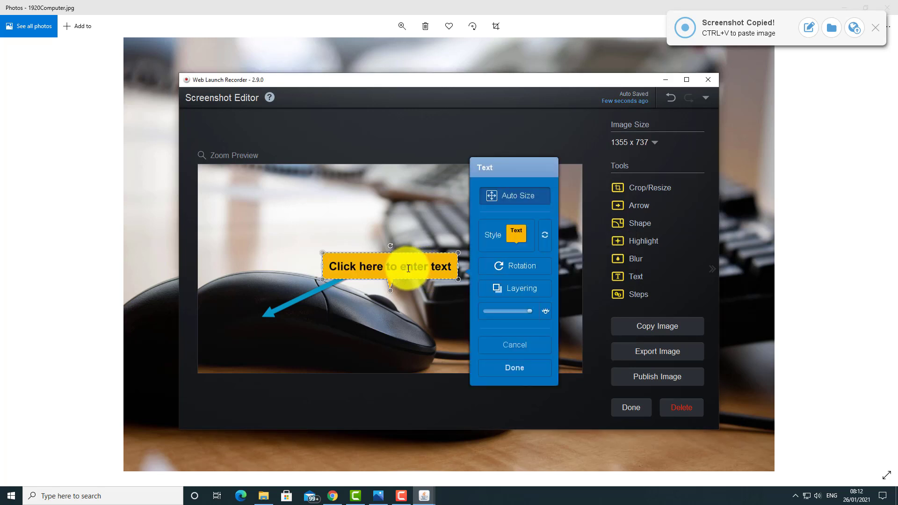
pyautogui.click(408, 268)
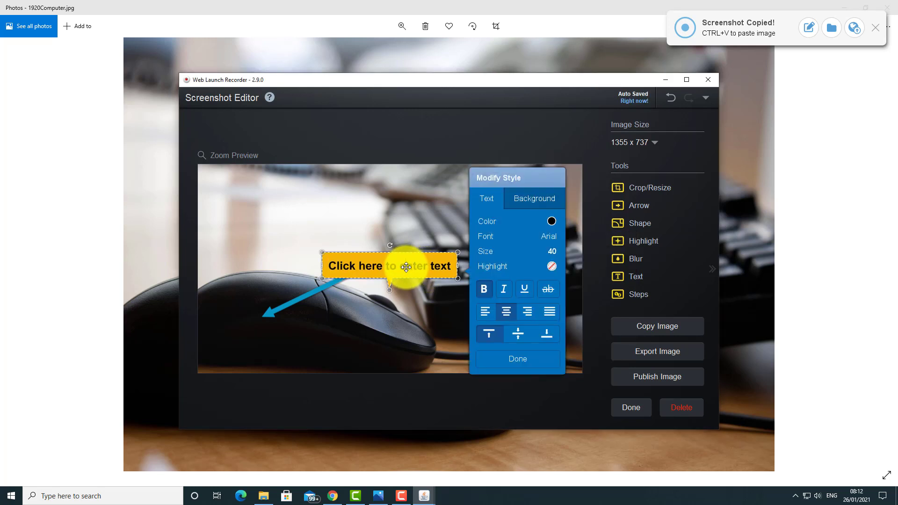
pyautogui.write('eMous')
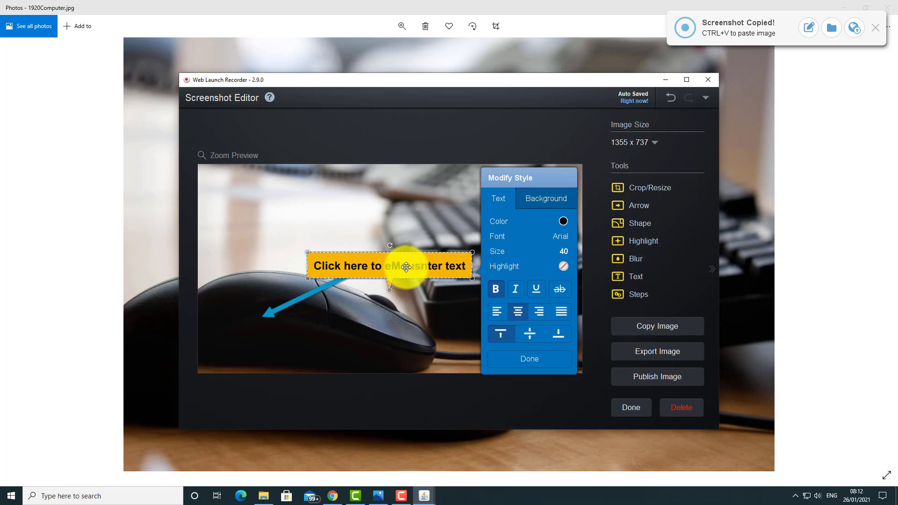
pyautogui.press('BackSpace')
pyautogui.press('BackSpace')
pyautogui.press('BackSpace')
pyautogui.press('BackSpace')
pyautogui.press('BackSpace')
pyautogui.press('BackSpace')
pyautogui.press('BackSpace')
pyautogui.press('BackSpace')
pyautogui.press('BackSpace')
pyautogui.press('BackSpace')
pyautogui.press('BackSpace')
pyautogui.press('BackSpace')
pyautogui.press('BackSpace')
pyautogui.press('BackSpace')
pyautogui.press('BackSpace')
pyautogui.press('BackSpace')
pyautogui.press('BackSpace')
pyautogui.press('BackSpace')
pyautogui.press('BackSpace')
pyautogui.press('BackSpace')
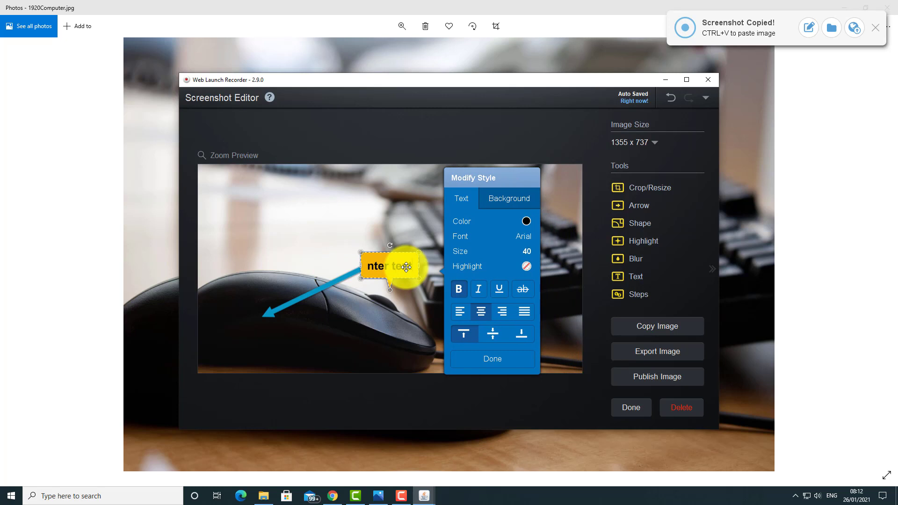
pyautogui.press('Delete')
pyautogui.press('Delete')
pyautogui.press('Delete')
pyautogui.press('Delete')
pyautogui.press('Delete')
pyautogui.press('Delete')
pyautogui.press('Delete')
pyautogui.press('Delete')
pyautogui.press('Delete')
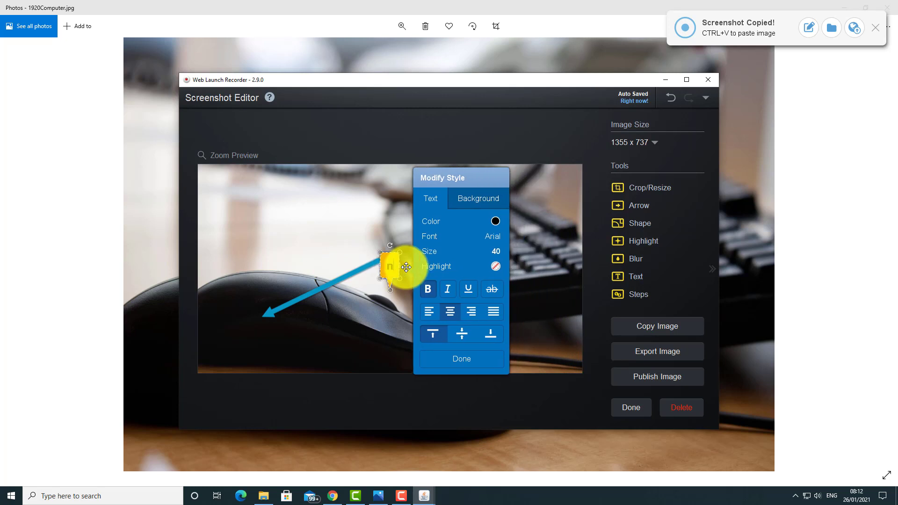
pyautogui.write('Mp')
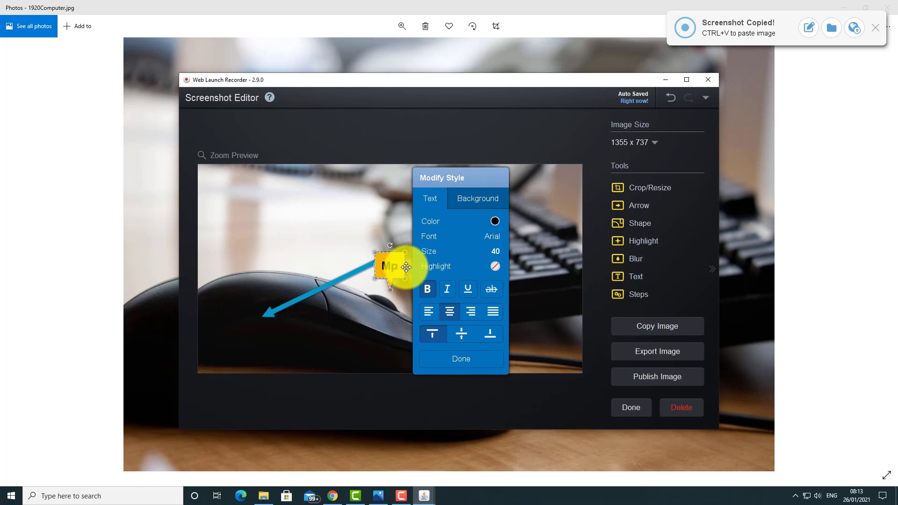
pyautogui.press('BackSpace')
pyautogui.write('ouse')
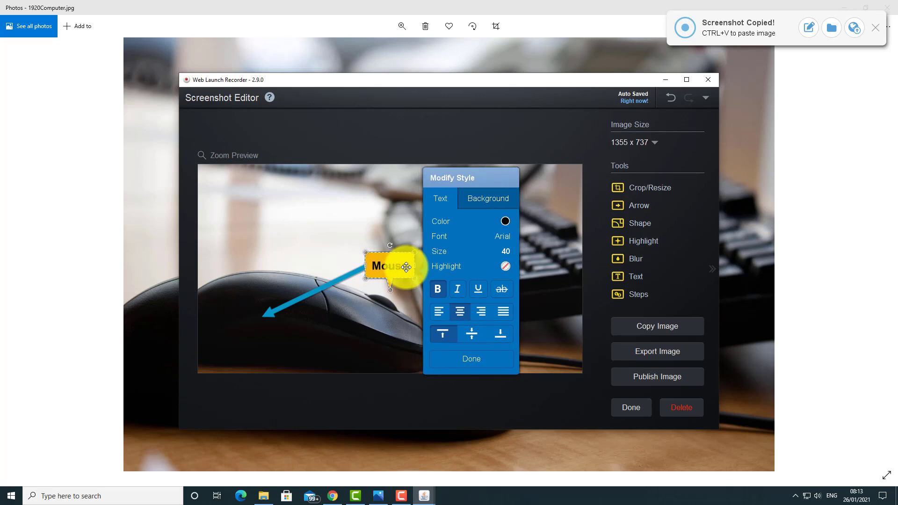
pyautogui.click(466, 363)
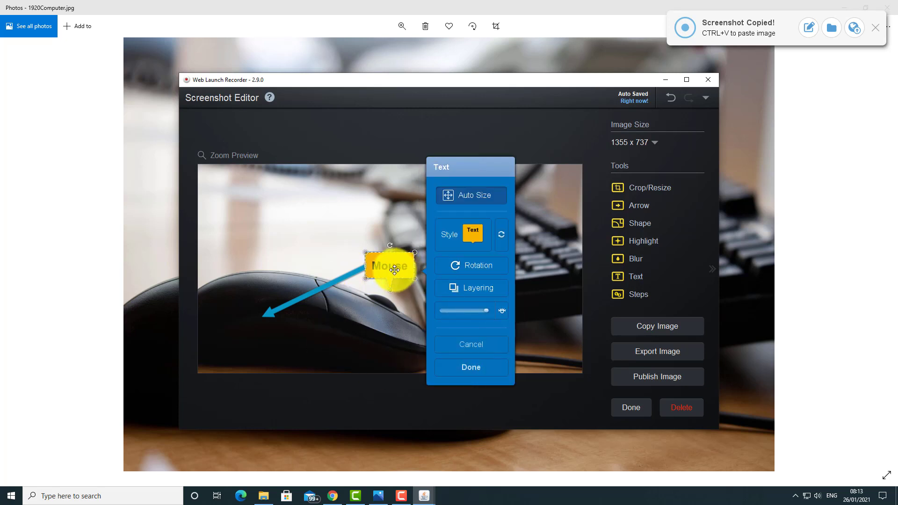
pyautogui.moveTo(395, 270); pyautogui.dragTo(416, 247)
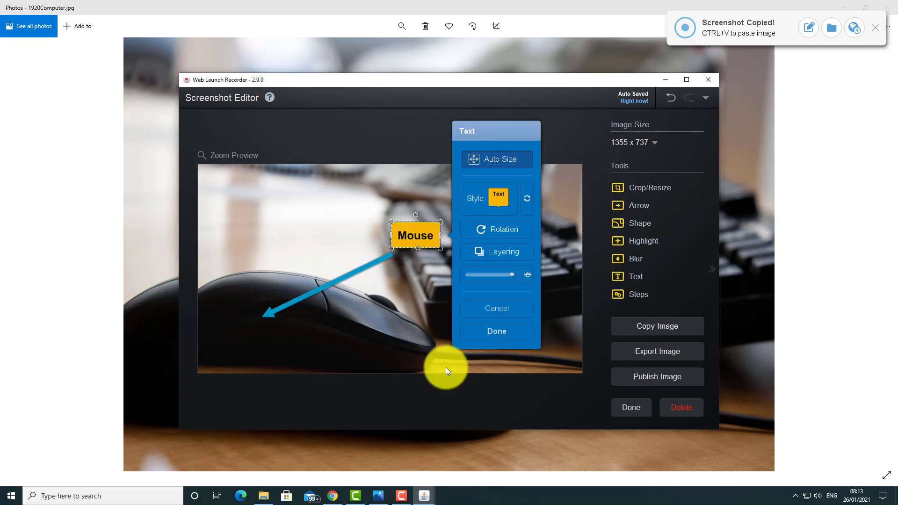
pyautogui.click(497, 332)
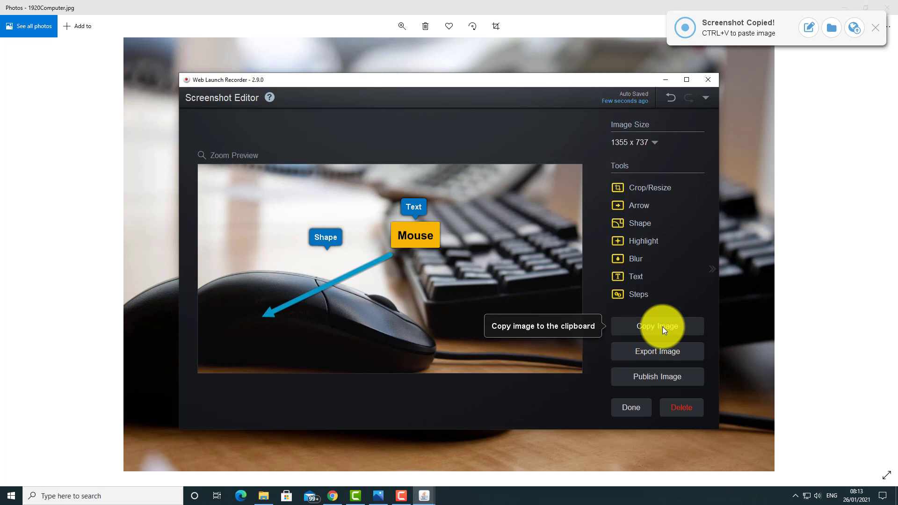
pyautogui.click(675, 351)
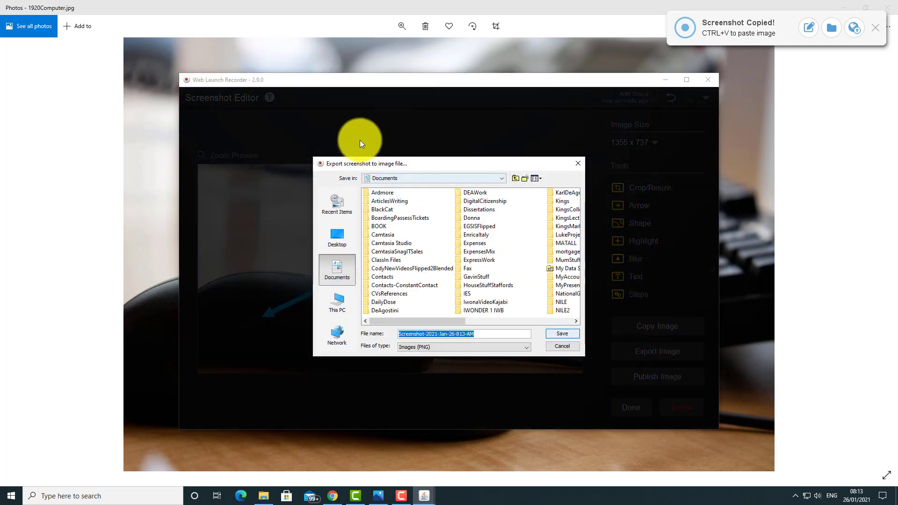
pyautogui.click(335, 234)
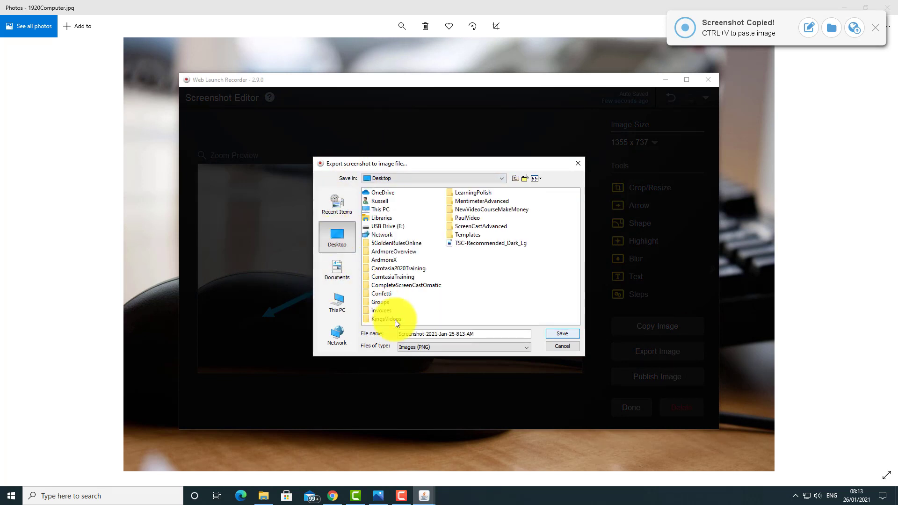
pyautogui.click(579, 162)
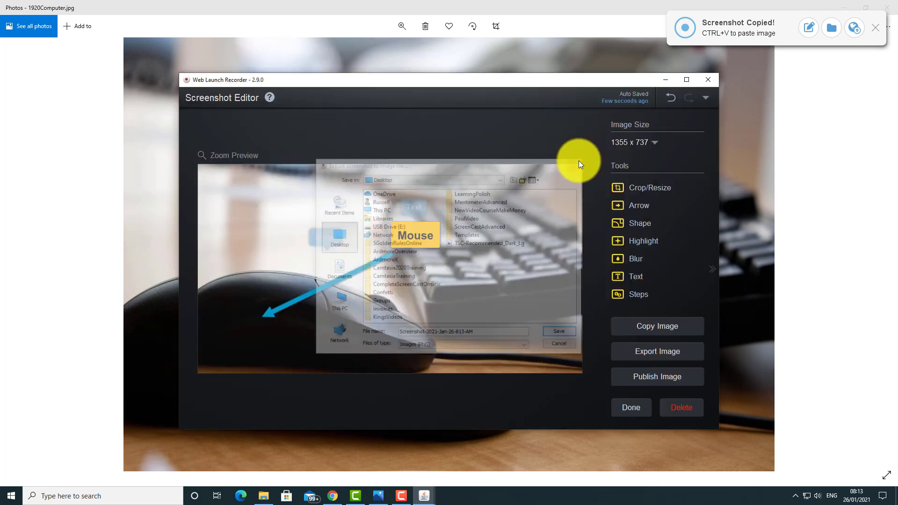
pyautogui.click(659, 379)
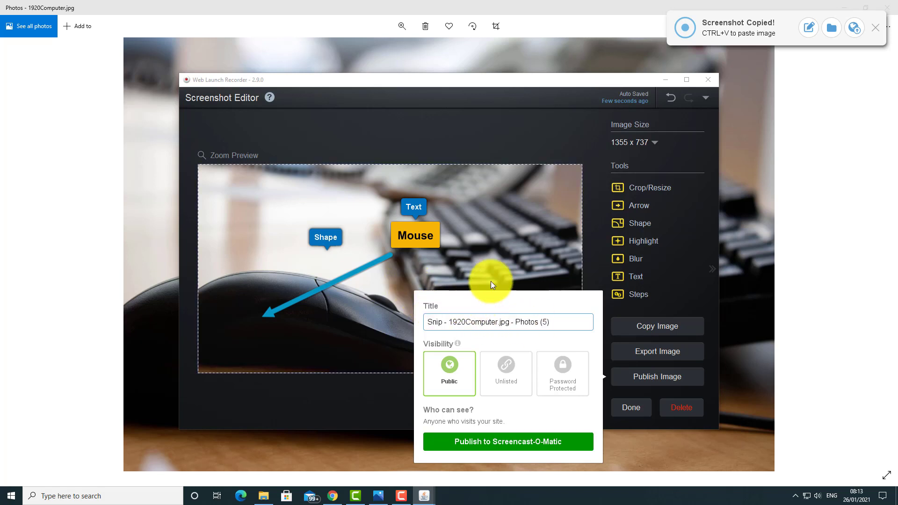
pyautogui.click(471, 260)
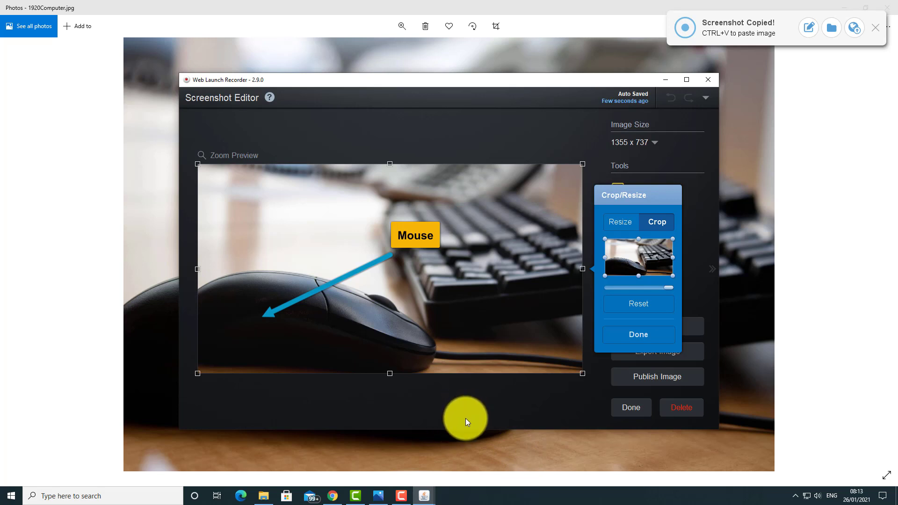
pyautogui.click(642, 335)
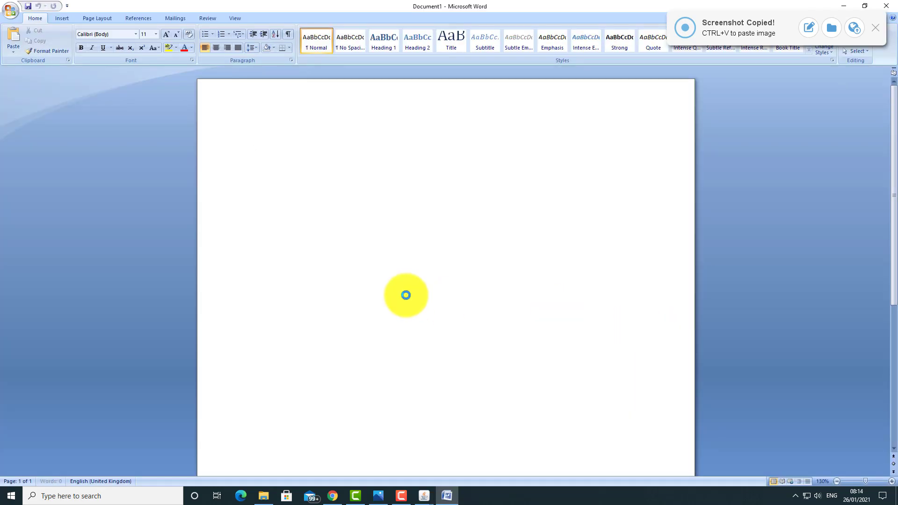
# Step: Paste the annotated mouse screenshot into Word's Document1 with Ctrl+V
pyautogui.hotkey('ctrl', 'v')
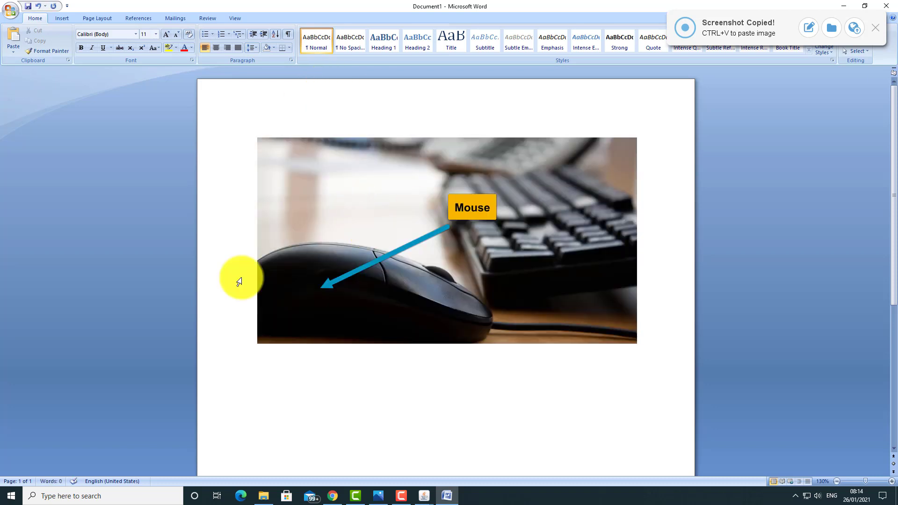